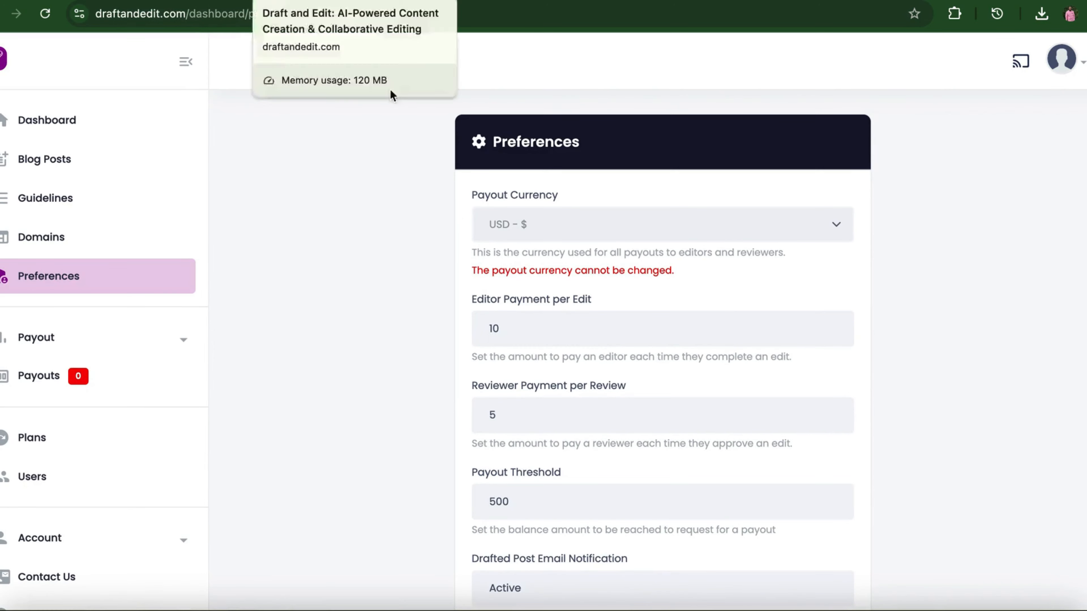
# Step: Review the payout amounts, payout threshold and drafted post email notification settings in the preferences
pyautogui.scroll(-4, 544, 428)
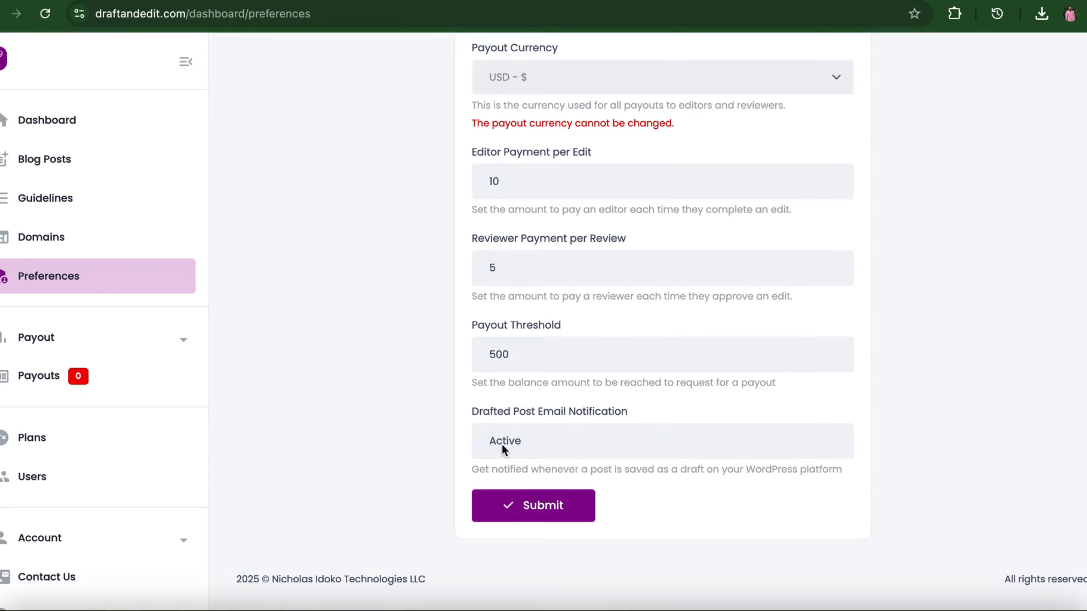
pyautogui.click(509, 444)
pyautogui.click(456, 411)
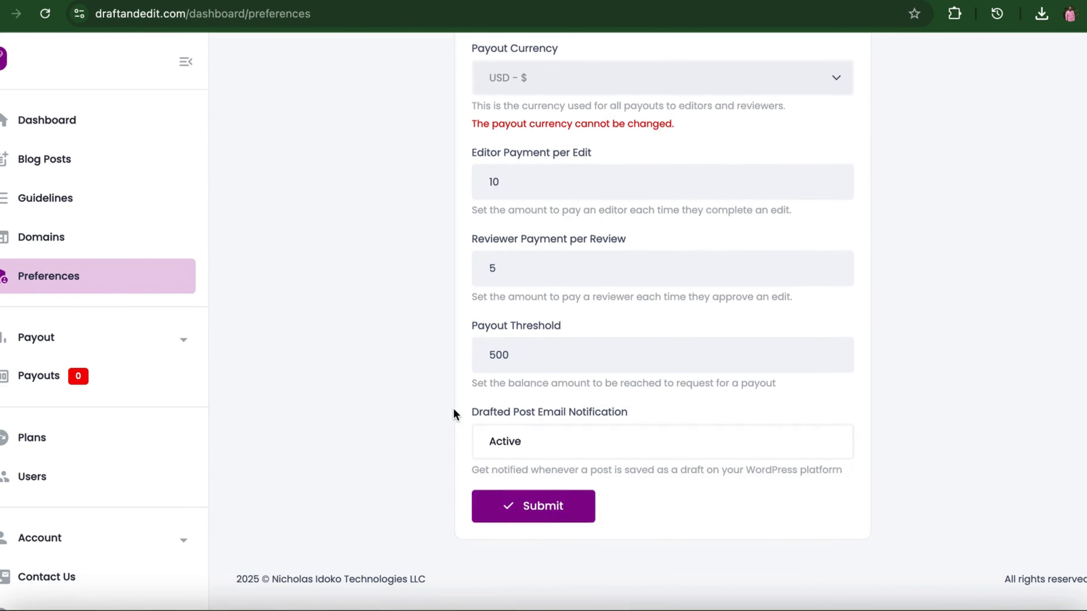
pyautogui.scroll(3, 445, 364)
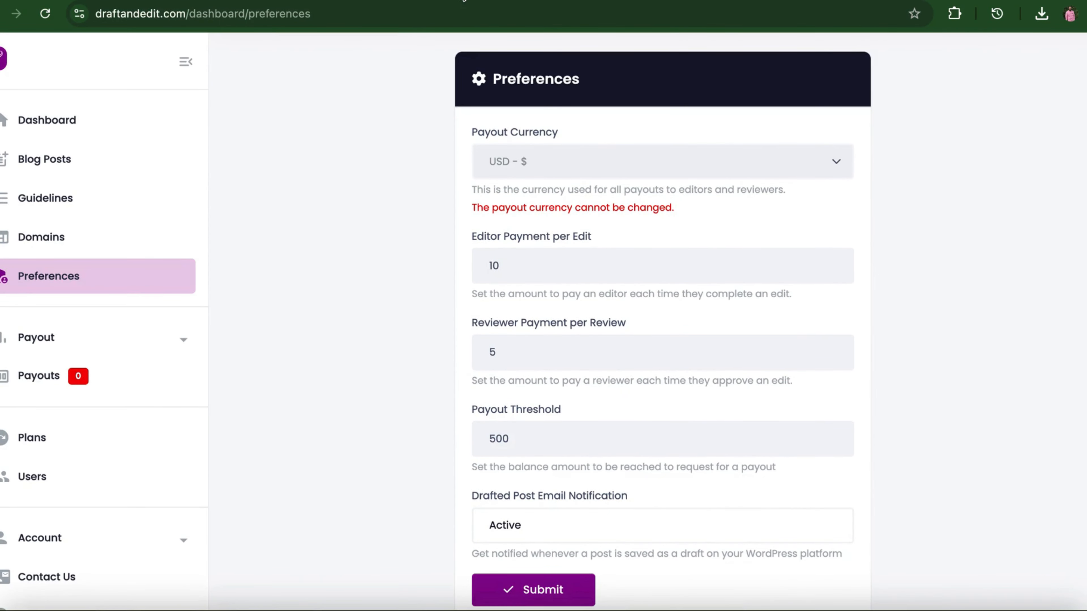
# Step: Dismiss the new blog post form and open the dashboard to view the balances and post statistics
pyautogui.click(393, 1)
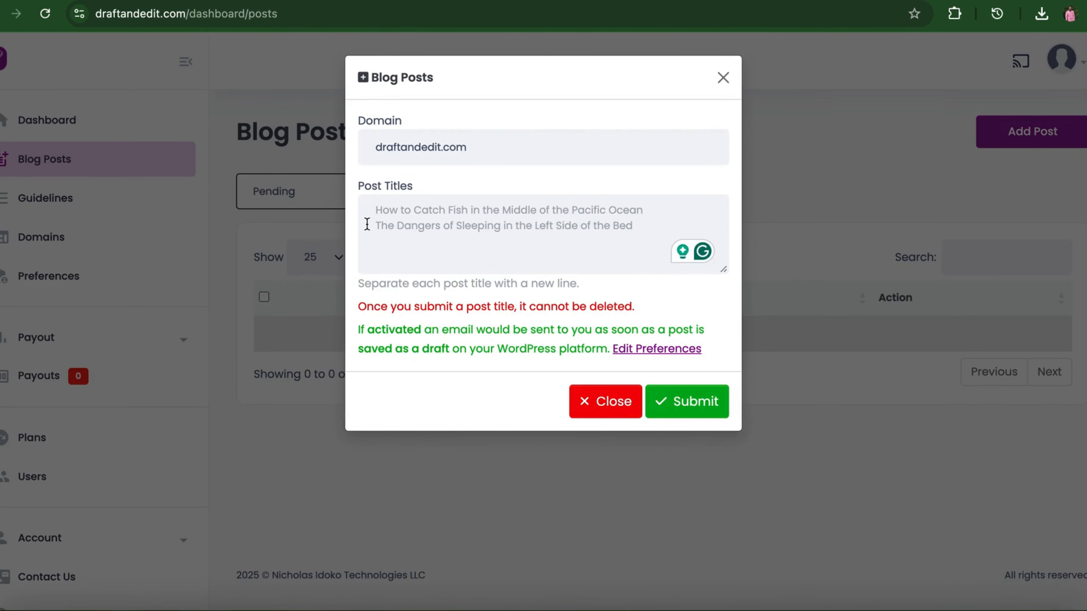
pyautogui.click(725, 80)
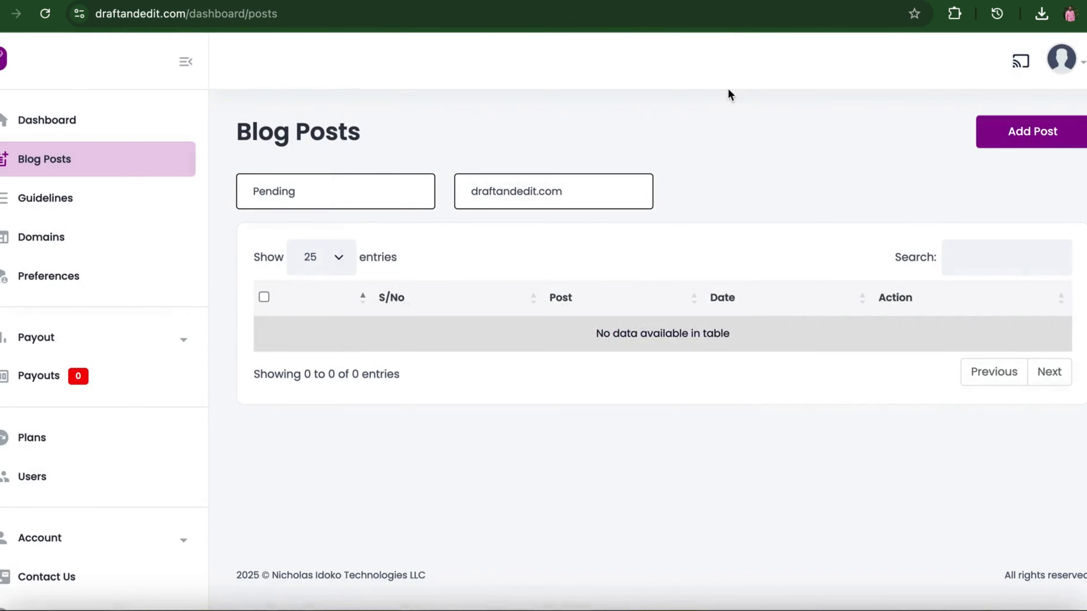
pyautogui.click(125, 114)
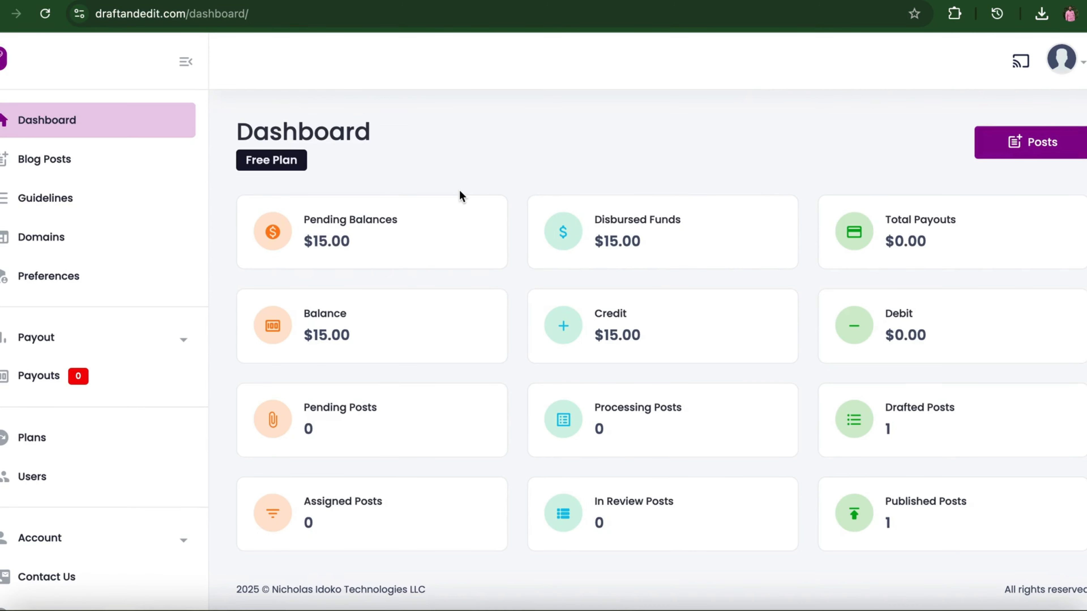
pyautogui.scroll(-1, 460, 190)
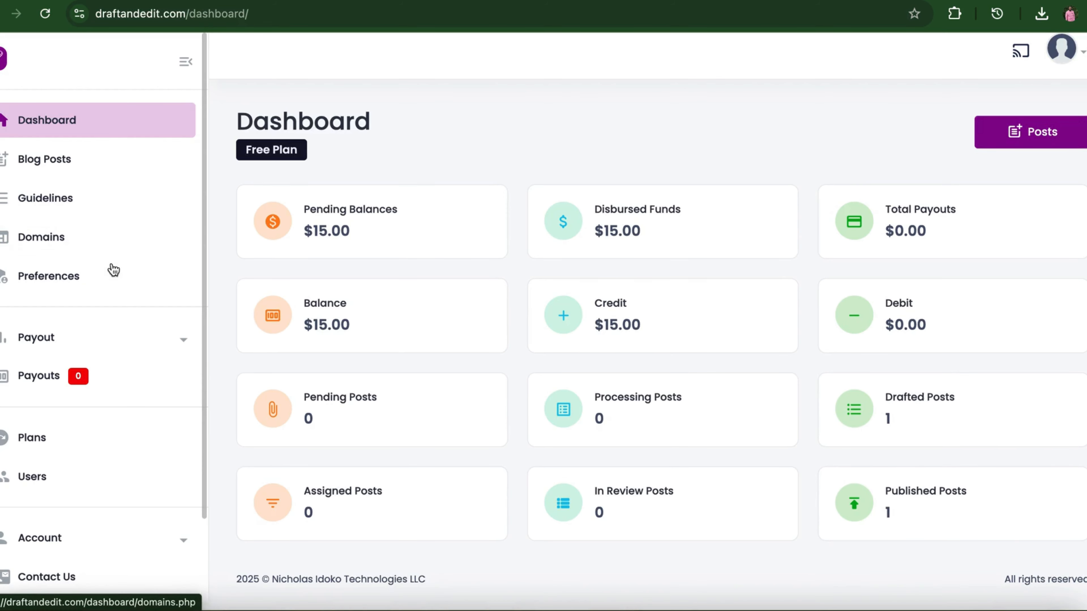
# Step: Filter the blog posts by Drafted status and select all listed posts
pyautogui.click(94, 173)
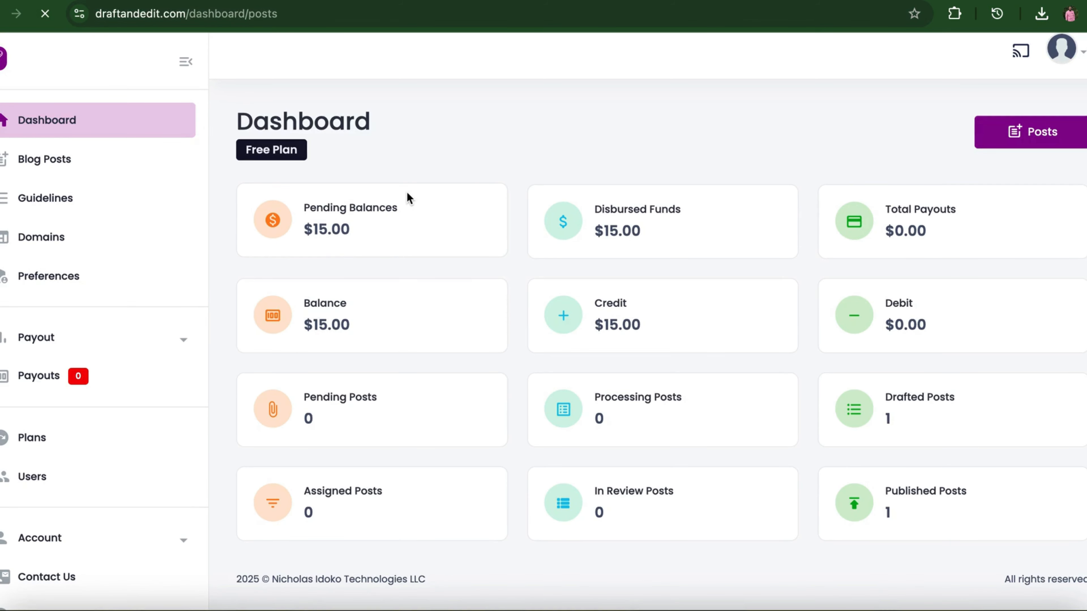
pyautogui.click(366, 184)
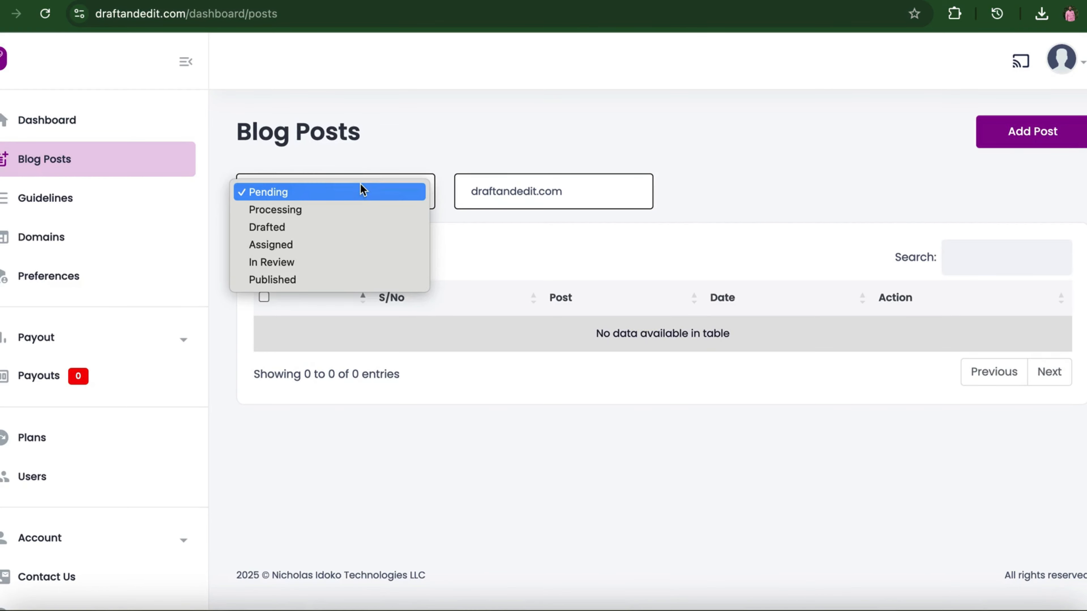
pyautogui.click(347, 221)
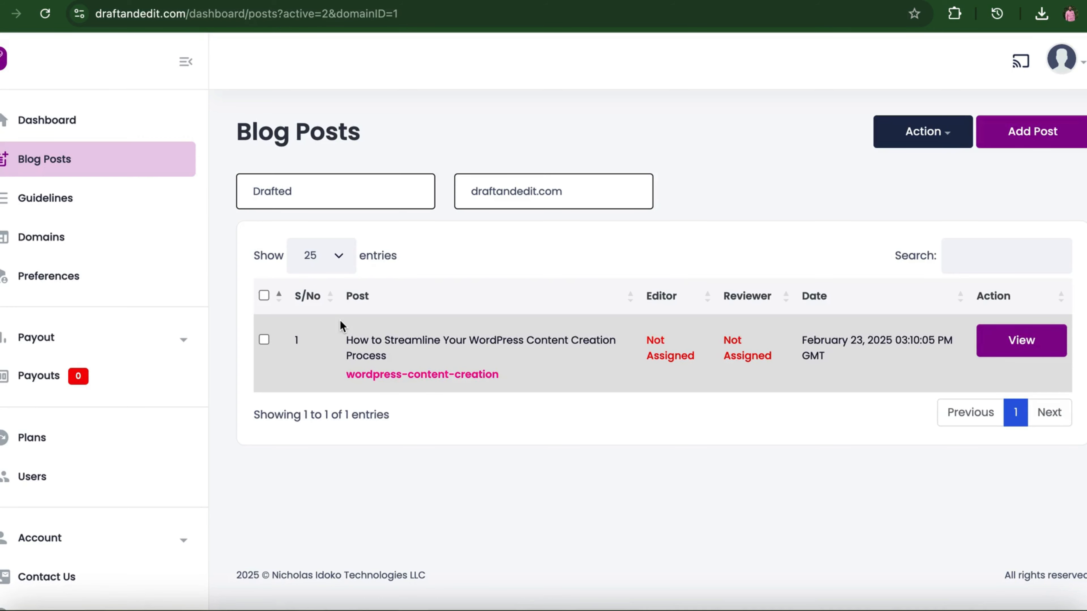
pyautogui.click(264, 295)
pyautogui.click(923, 137)
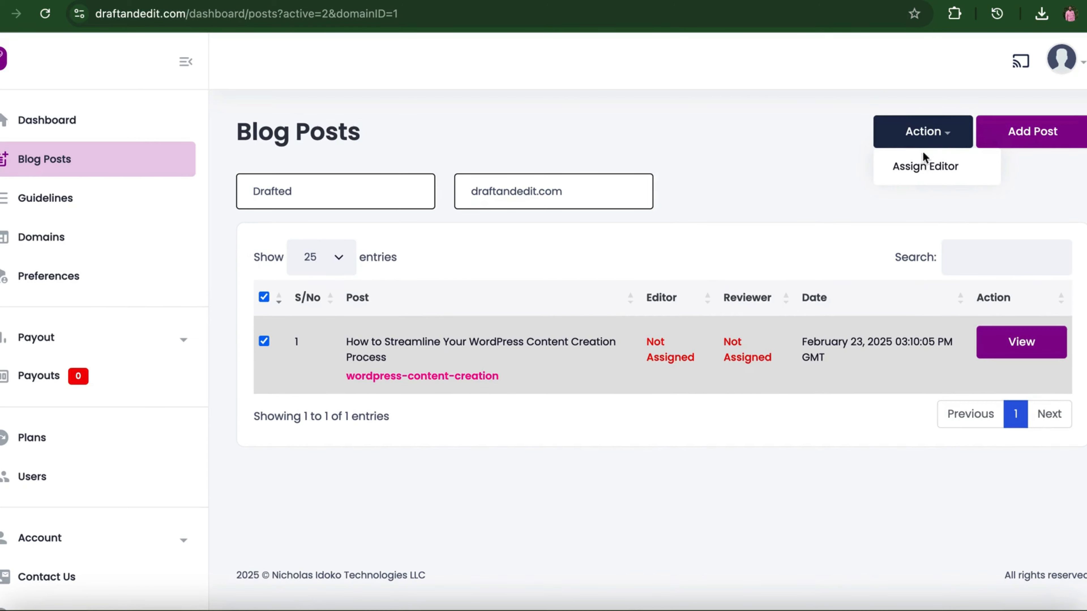
pyautogui.click(916, 168)
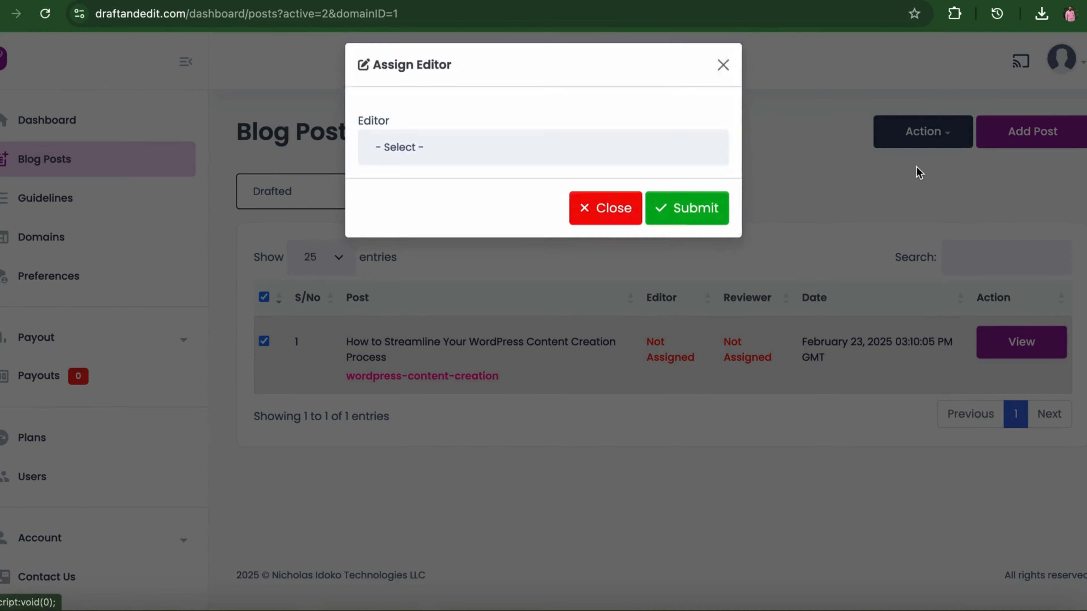
pyautogui.click(498, 158)
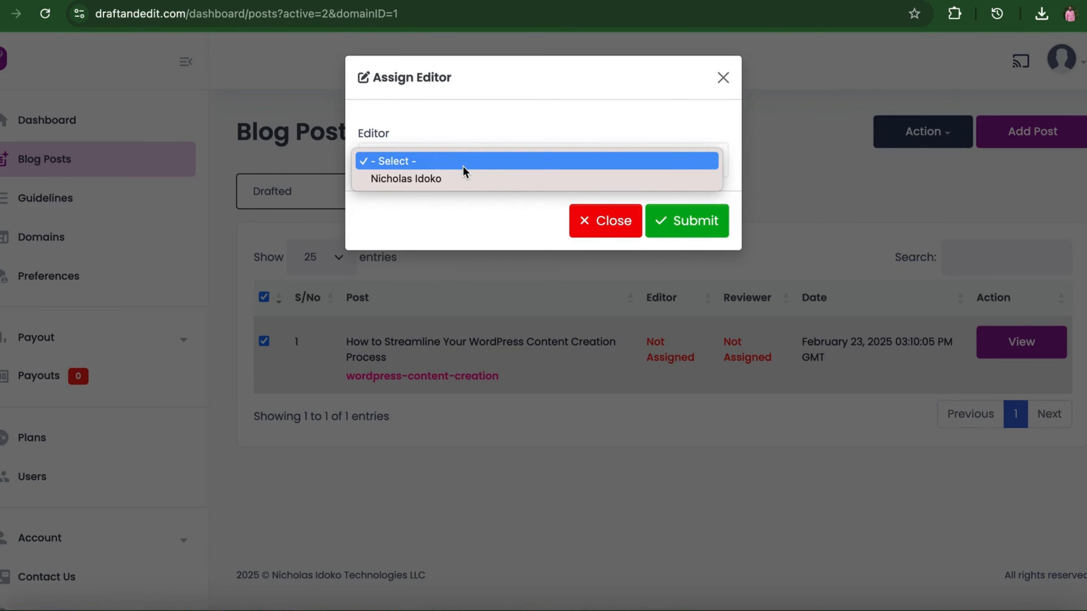
pyautogui.click(463, 174)
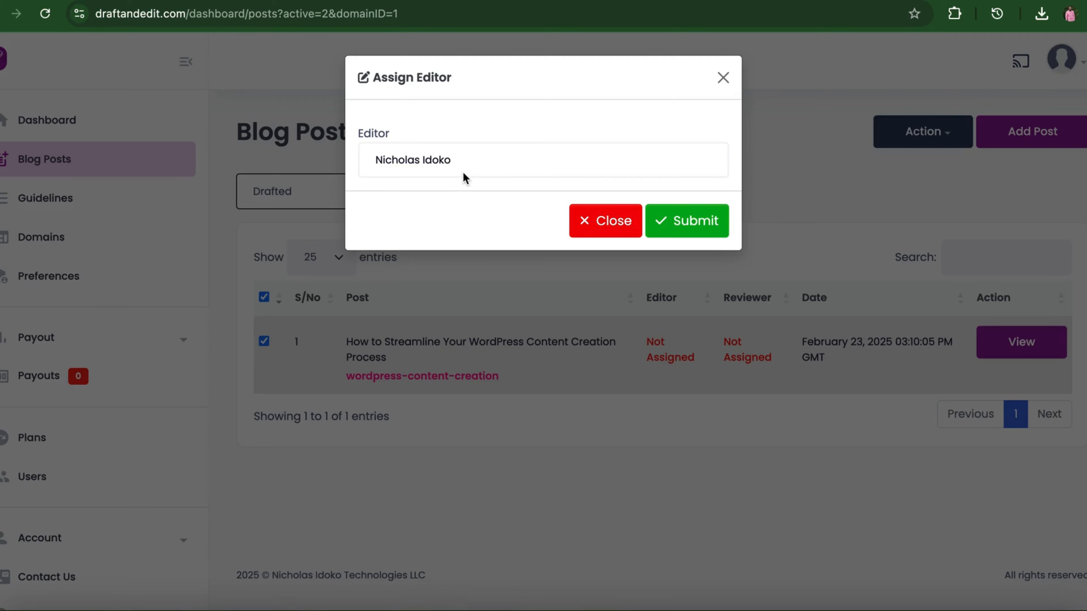
pyautogui.click(621, 217)
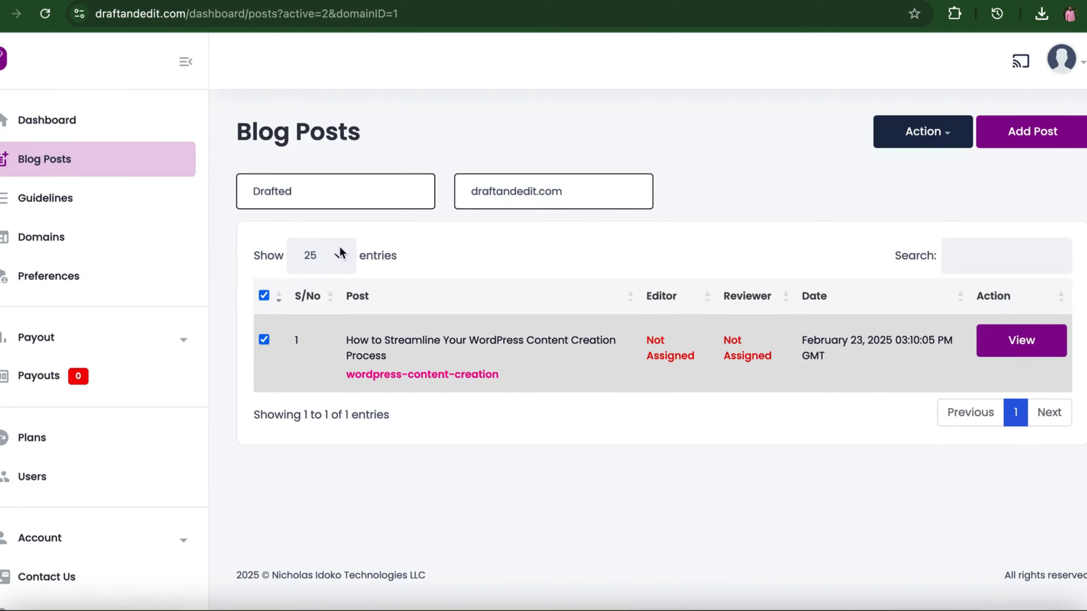
# Step: Assign the available editor to the selected drafted post and acknowledge the assignment
pyautogui.click(930, 124)
pyautogui.click(918, 167)
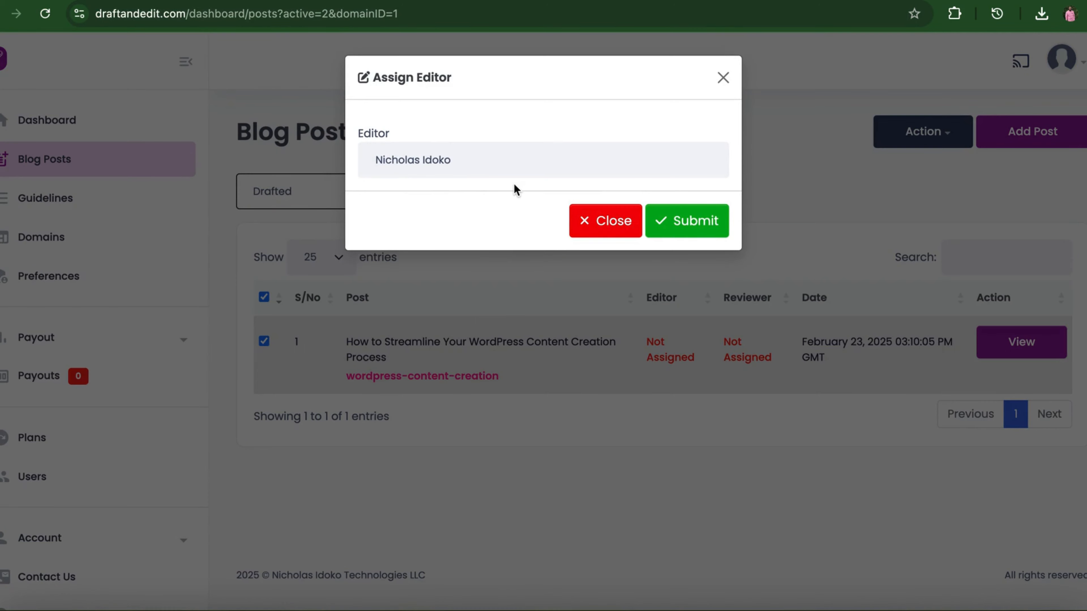
pyautogui.click(522, 169)
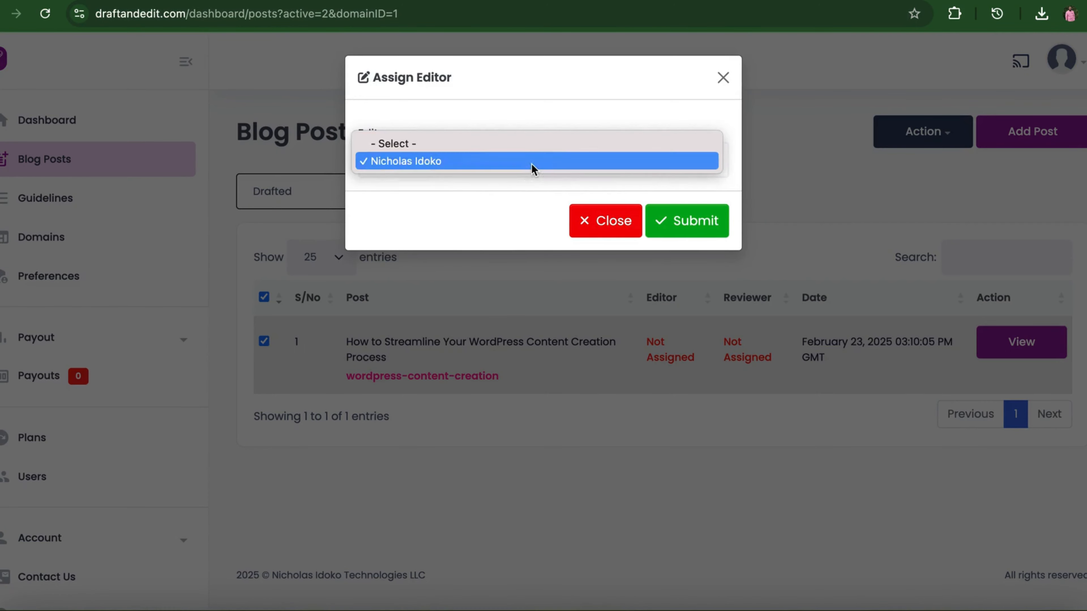
pyautogui.click(532, 164)
pyautogui.click(666, 220)
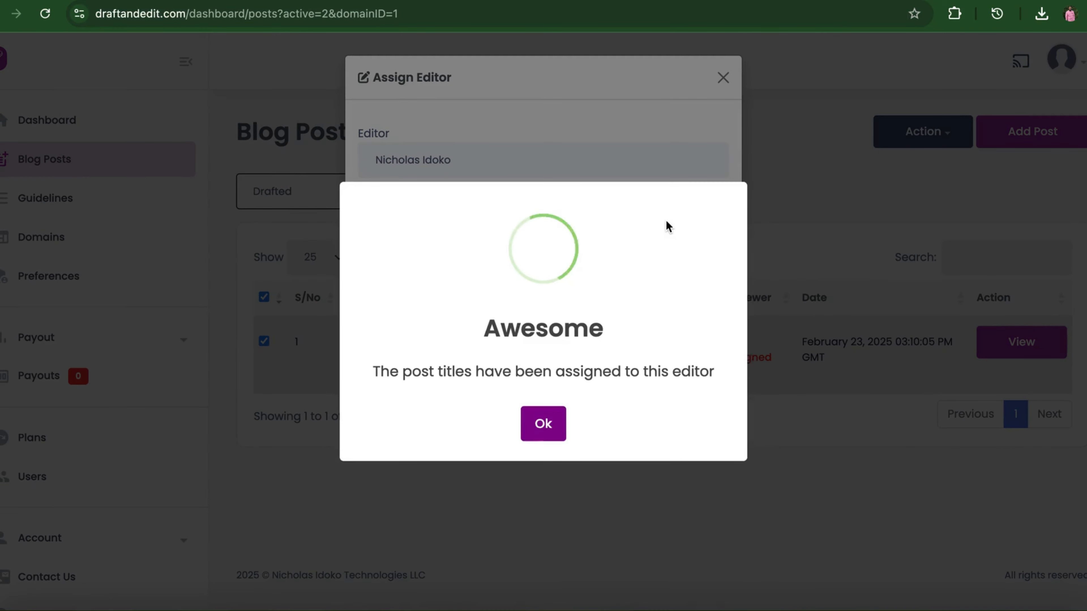
pyautogui.click(533, 438)
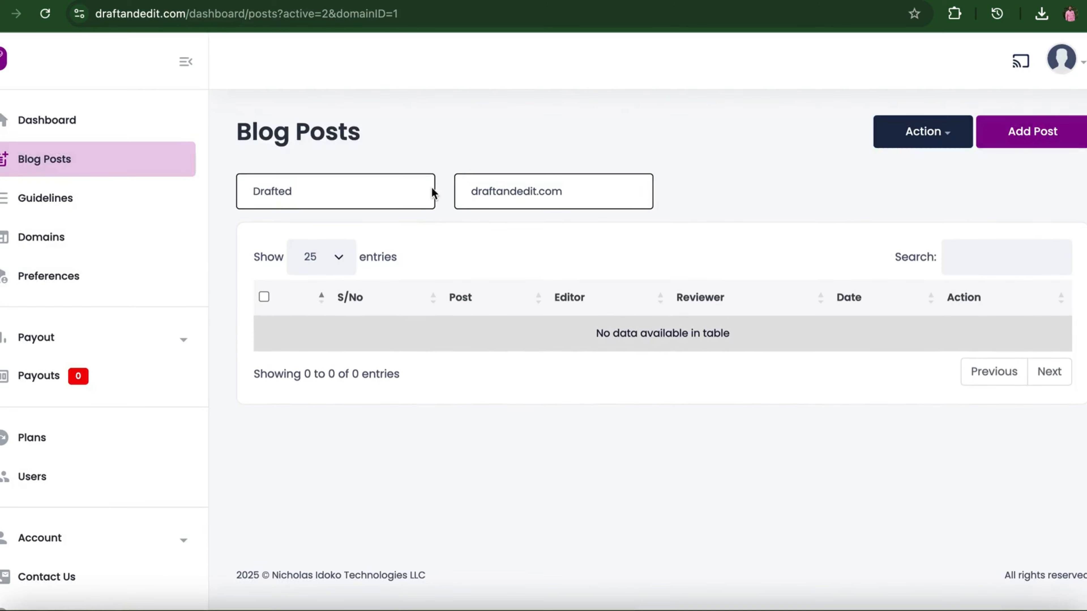
# Step: Filter the blog posts by Assigned status and open "How to Streamline Your WordPress Content Creation Process"
pyautogui.click(417, 195)
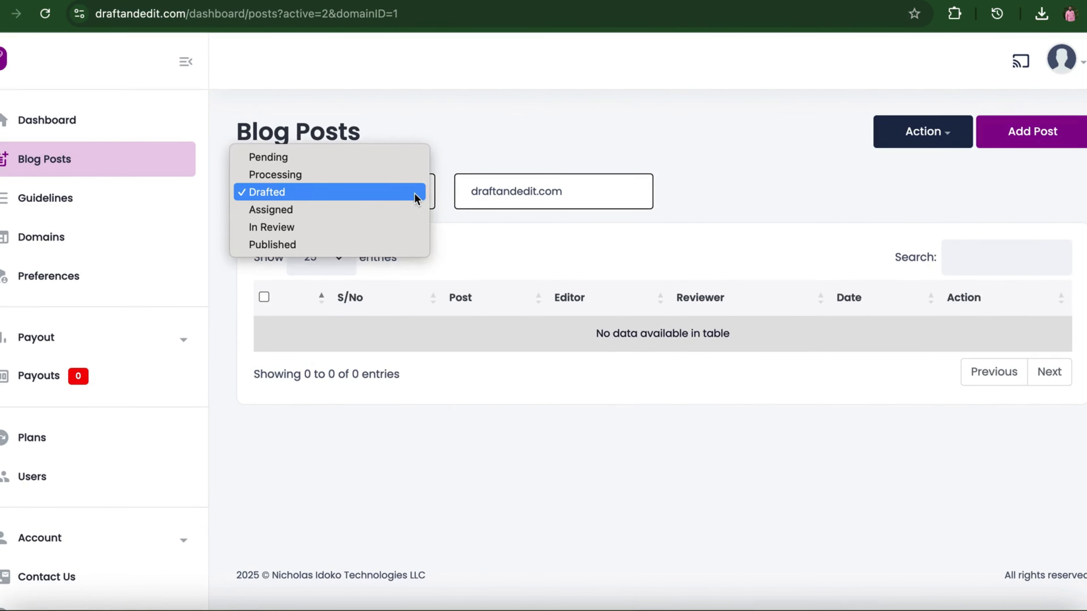
pyautogui.click(398, 210)
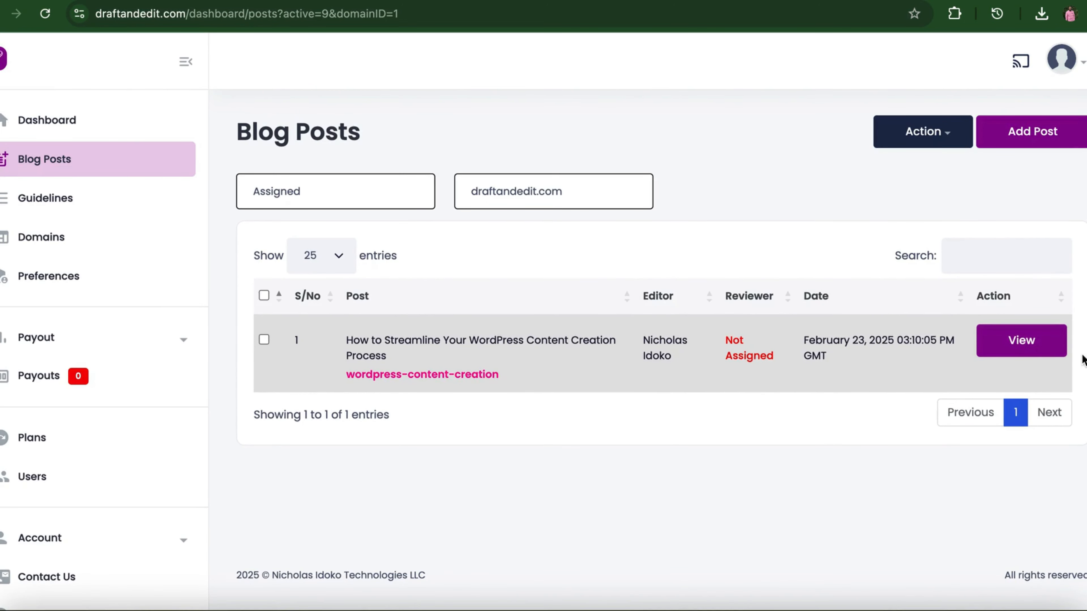
pyautogui.click(1017, 341)
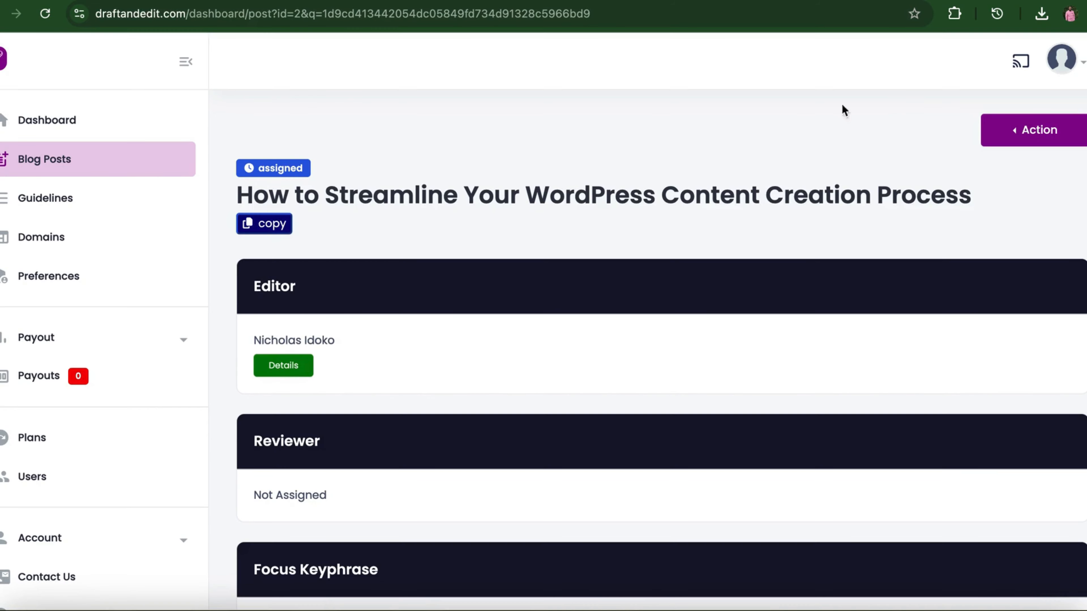
# Step: Examine the assigned post's available actions, tags, outline and full article content
pyautogui.click(1067, 136)
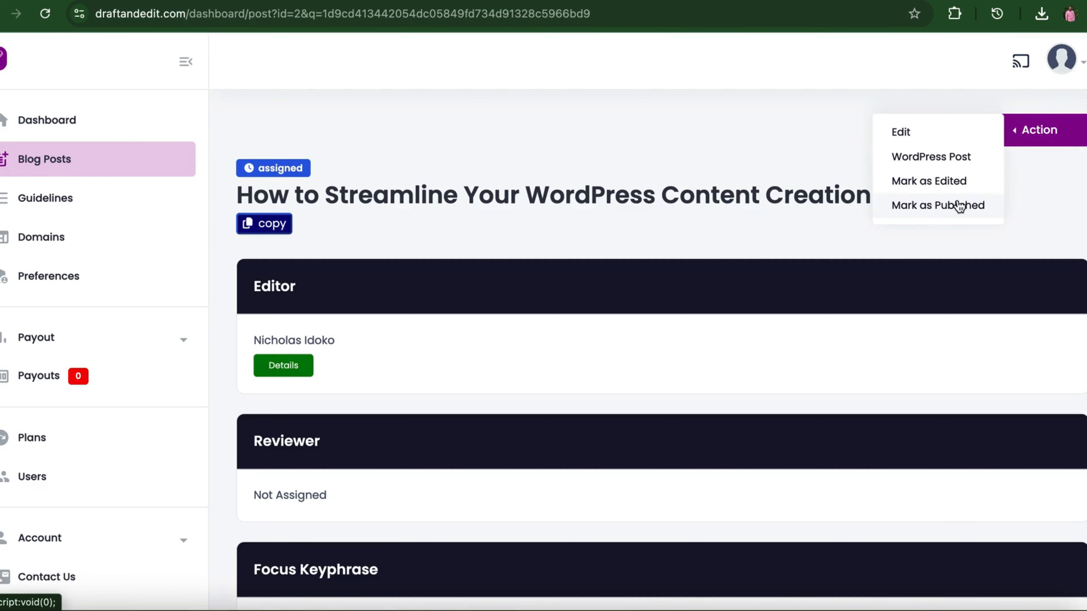
pyautogui.click(743, 159)
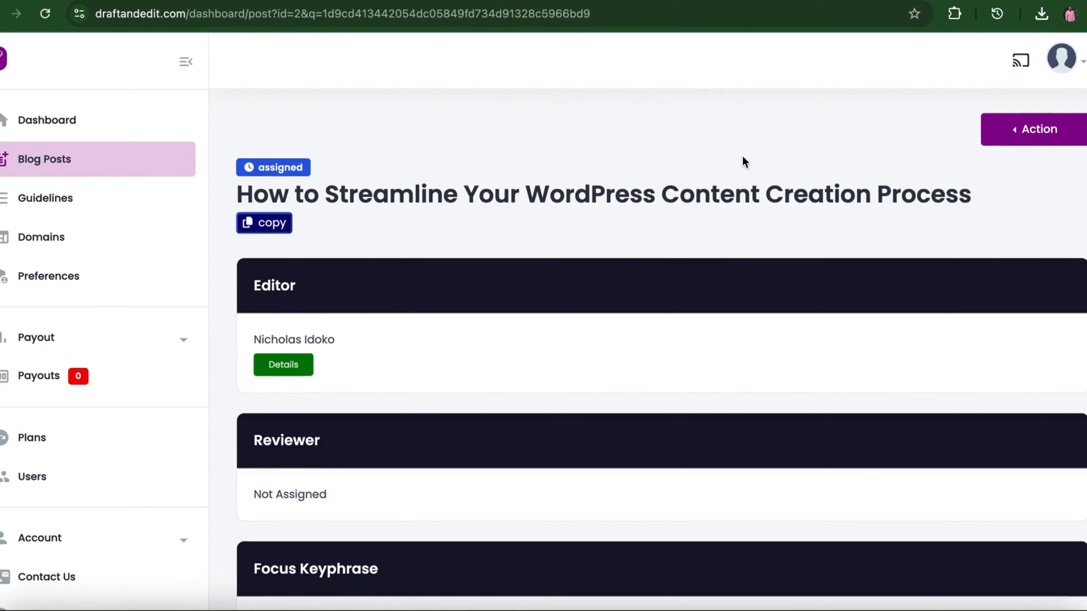
pyautogui.scroll(-20, 743, 157)
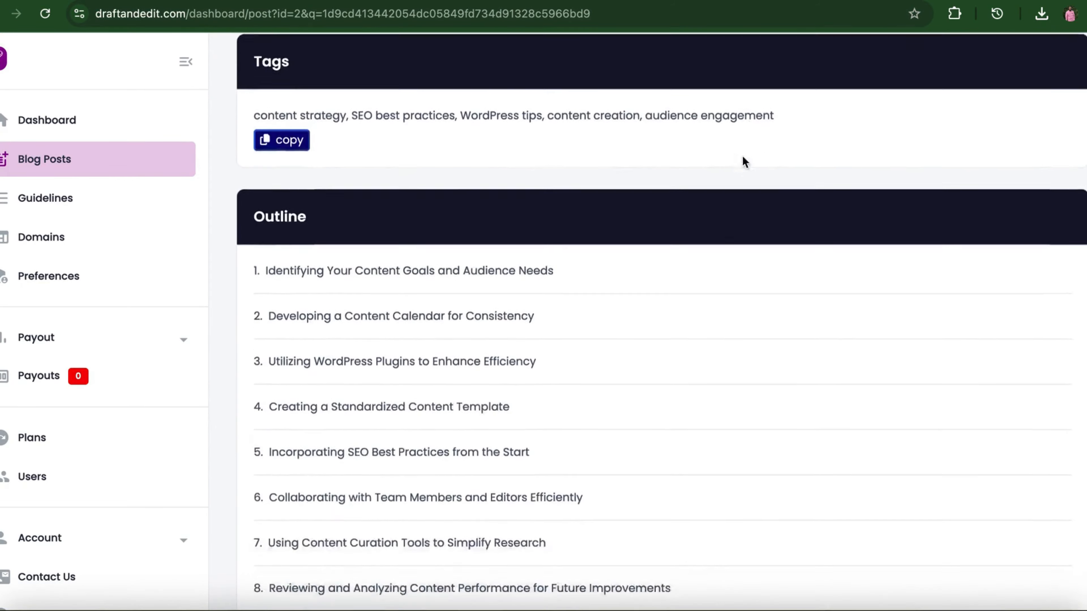
pyautogui.scroll(-20, 744, 159)
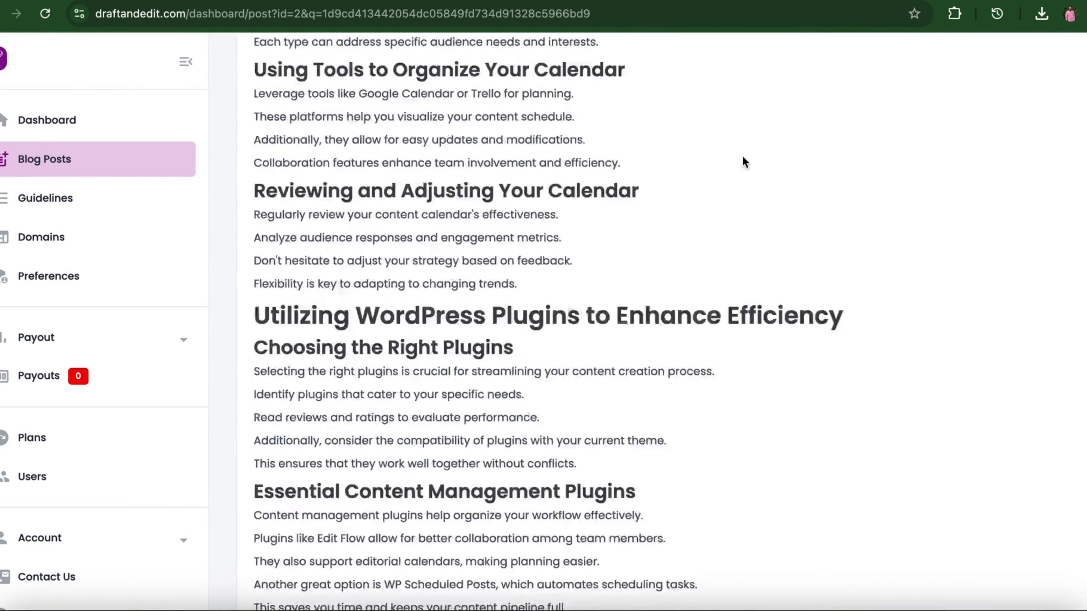
pyautogui.scroll(-20, 744, 158)
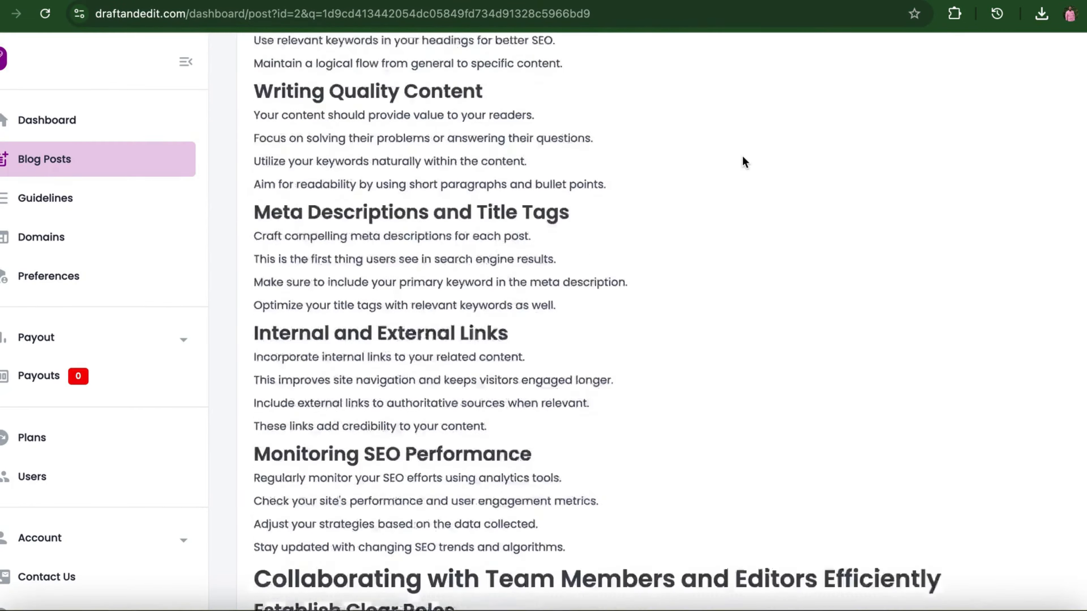
pyautogui.scroll(-20, 744, 162)
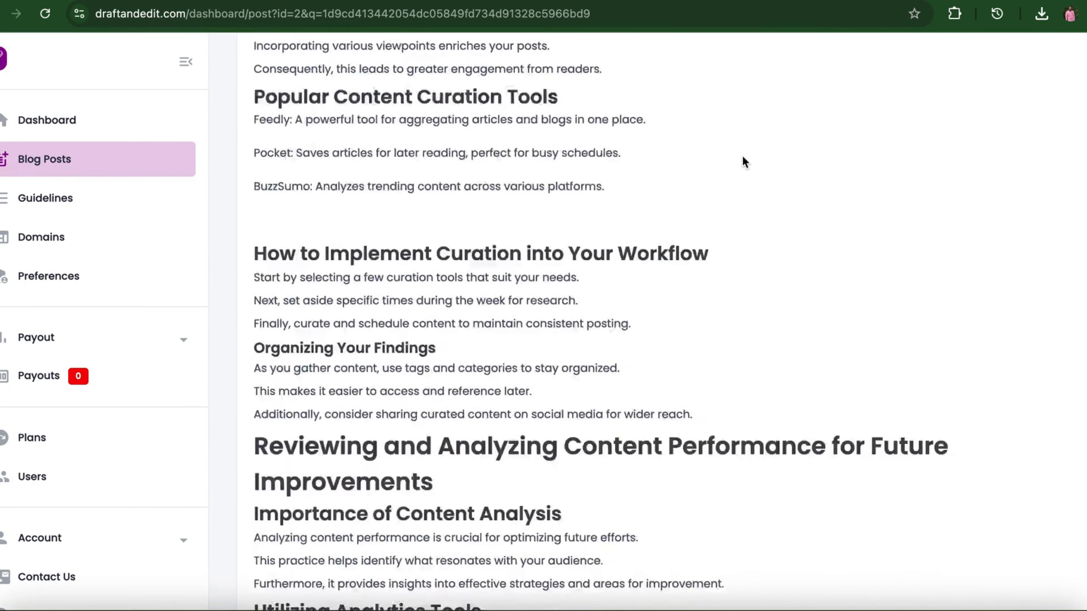
pyautogui.scroll(-15, 745, 162)
pyautogui.scroll(20, 745, 162)
pyautogui.scroll(20, 742, 156)
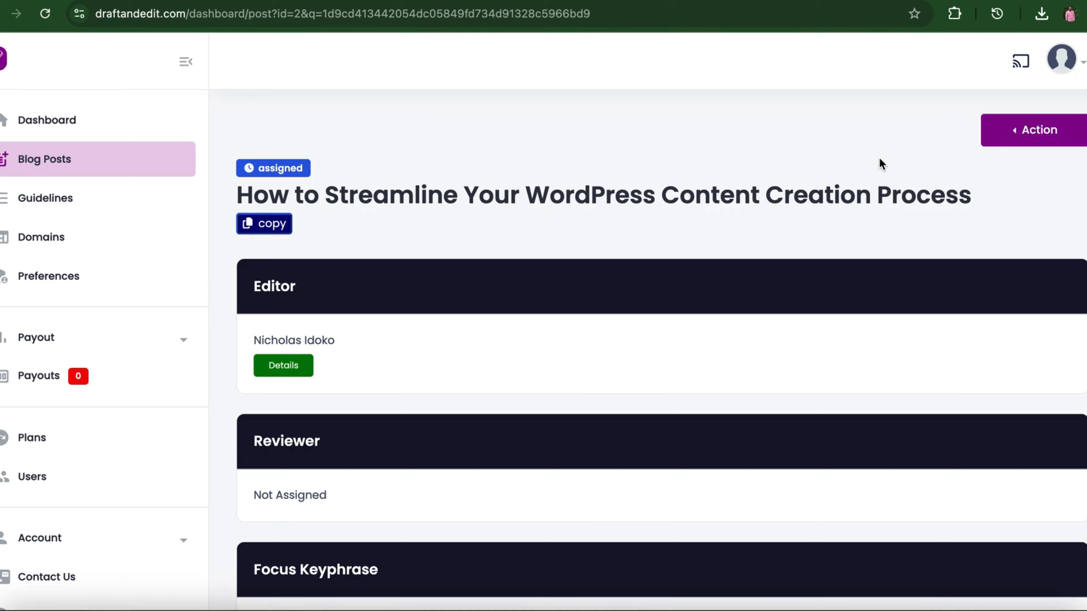
# Step: Open the WordPress version of the assigned post and look over its content in the dashboard again
pyautogui.click(1027, 139)
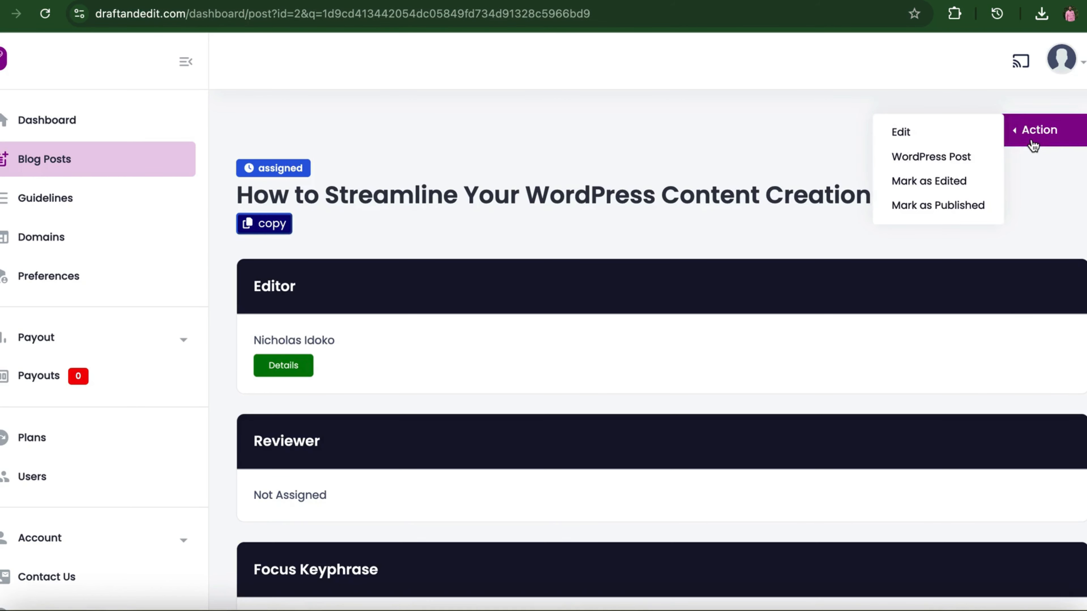
pyautogui.click(971, 155)
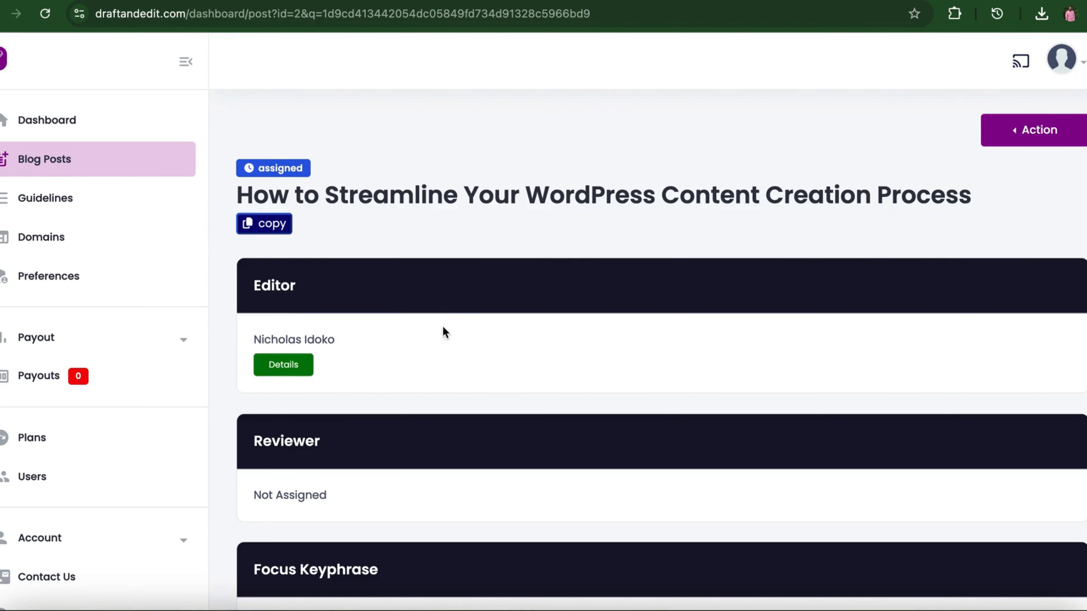
pyautogui.scroll(-10, 443, 330)
pyautogui.scroll(-20, 443, 327)
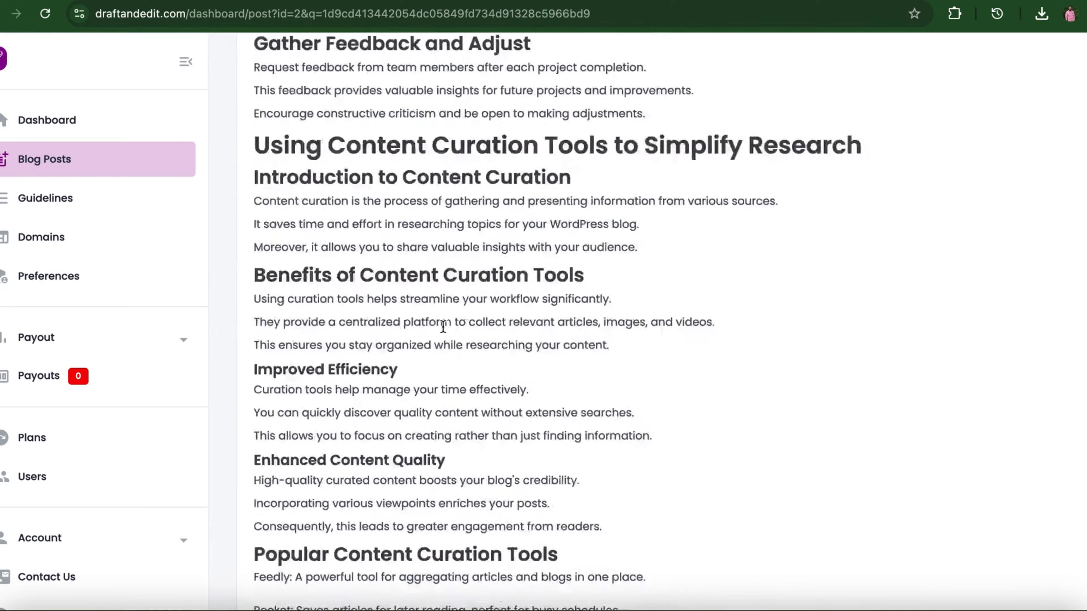
pyautogui.scroll(20, 442, 327)
pyautogui.scroll(20, 442, 328)
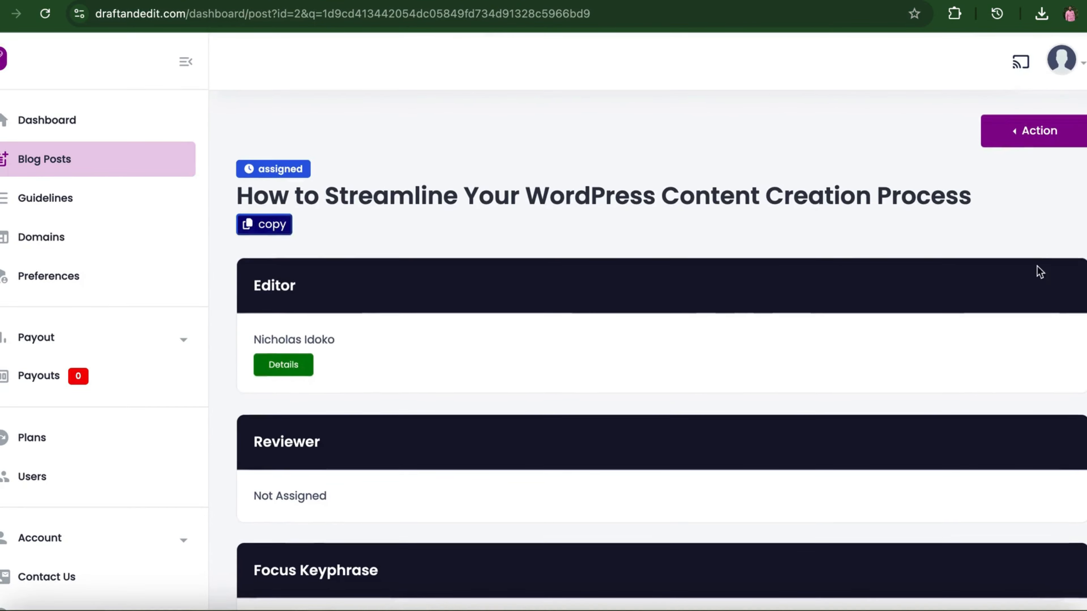
# Step: Request a review of the assigned post, confirming that the content guidelines were followed and the post was properly edited
pyautogui.click(1036, 129)
pyautogui.click(953, 201)
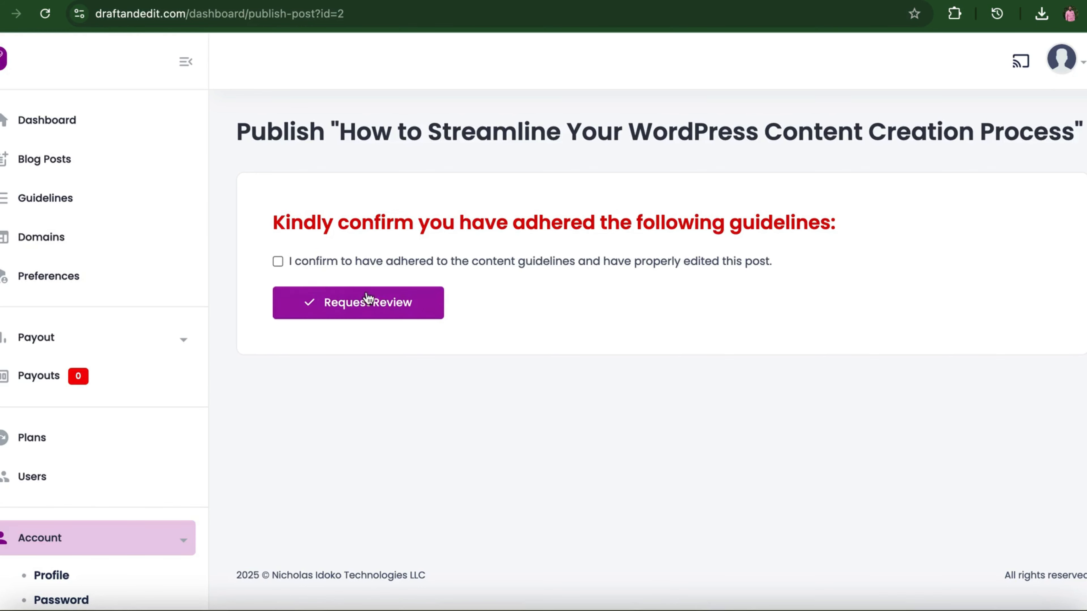
pyautogui.click(279, 264)
pyautogui.click(440, 306)
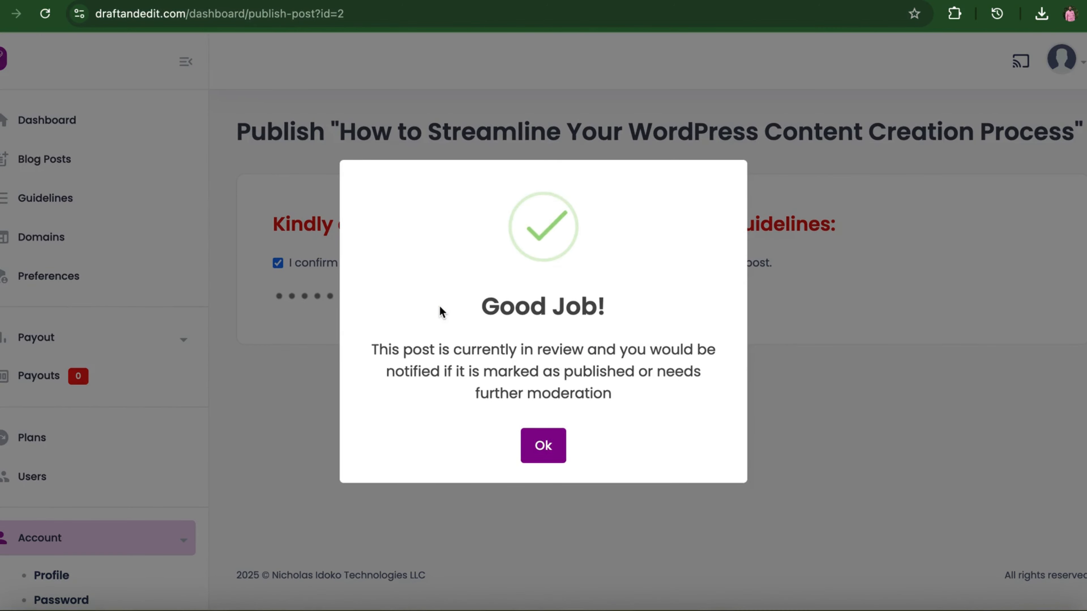
# Step: Dismiss the review request confirmation, check the dashboard overview, and filter the blog posts by In Review status
pyautogui.click(545, 451)
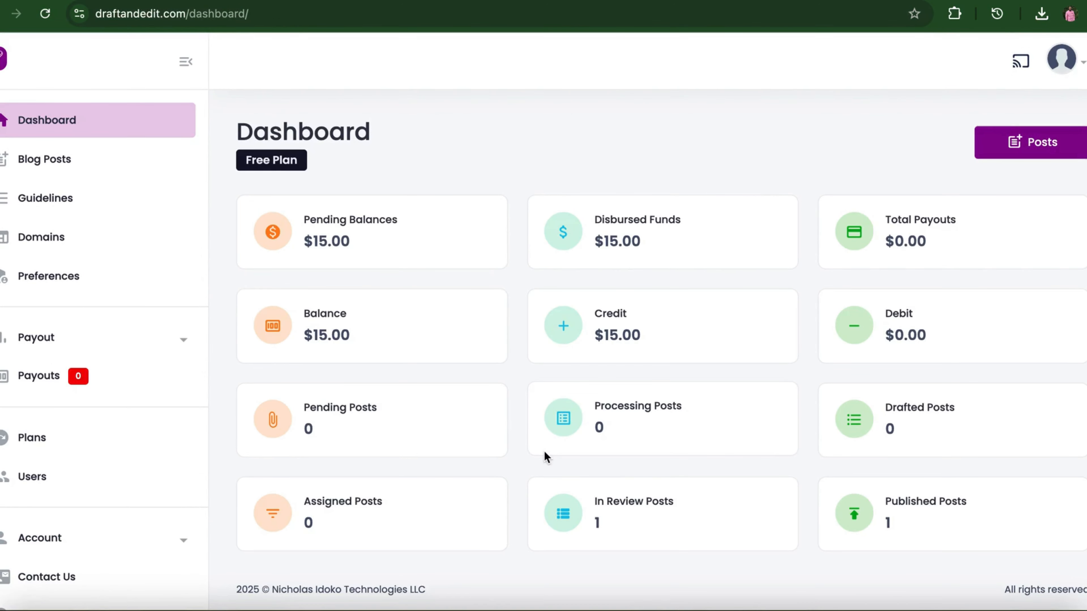
pyautogui.scroll(-1, 557, 458)
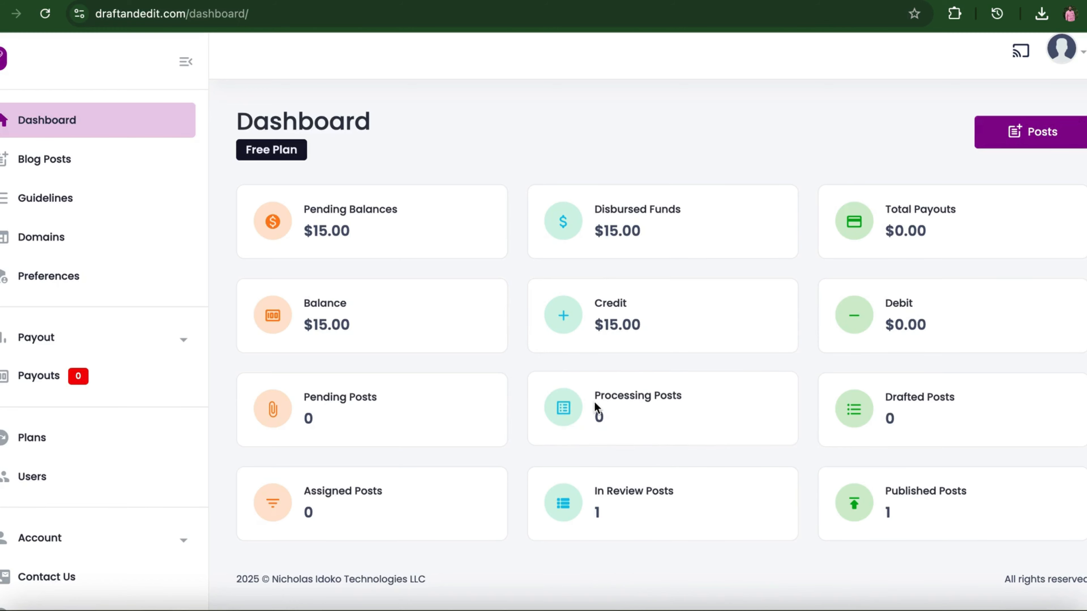
pyautogui.click(128, 172)
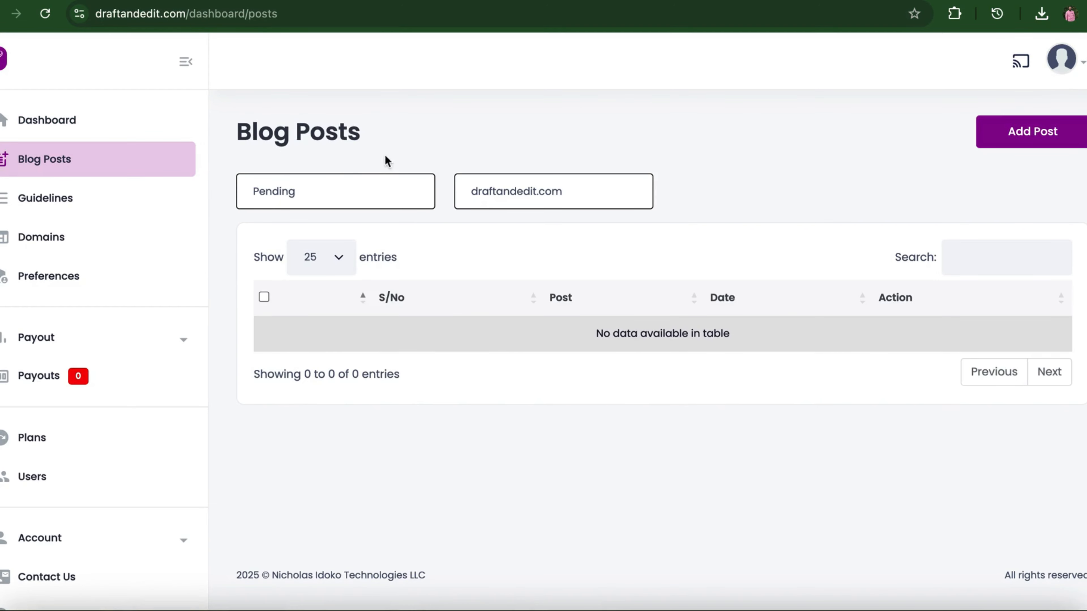
pyautogui.click(350, 189)
pyautogui.click(339, 261)
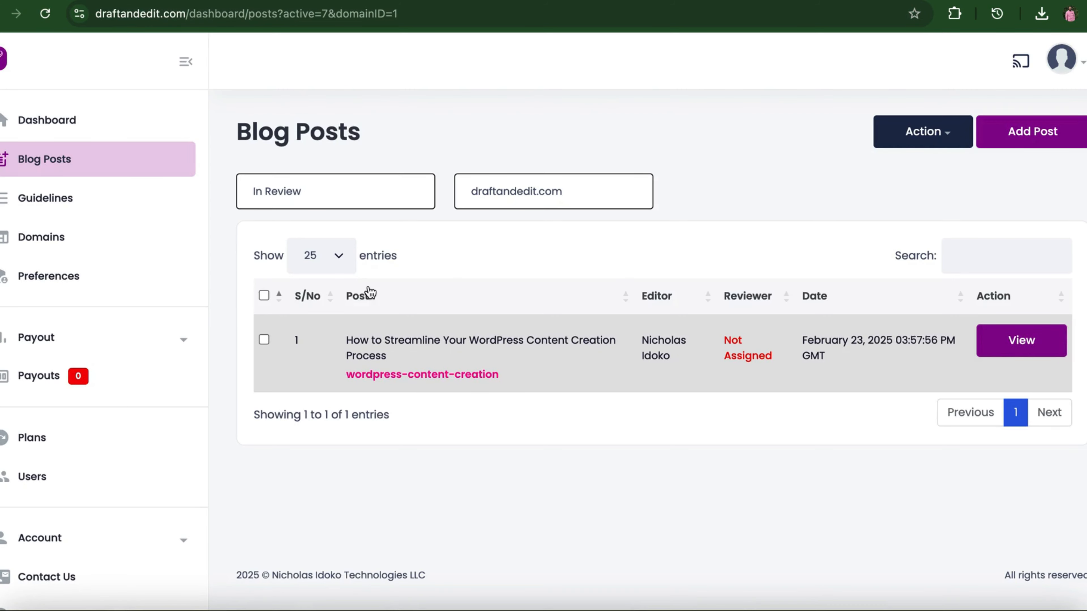
# Step: Select the listed in-review post and assign the available reviewer to it
pyautogui.click(262, 296)
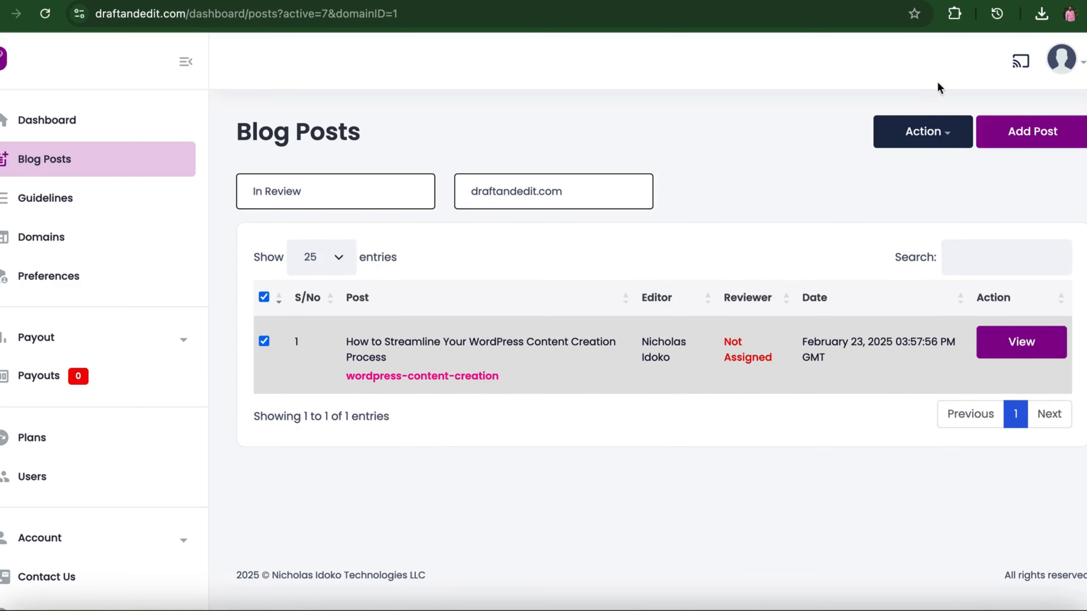
pyautogui.click(949, 133)
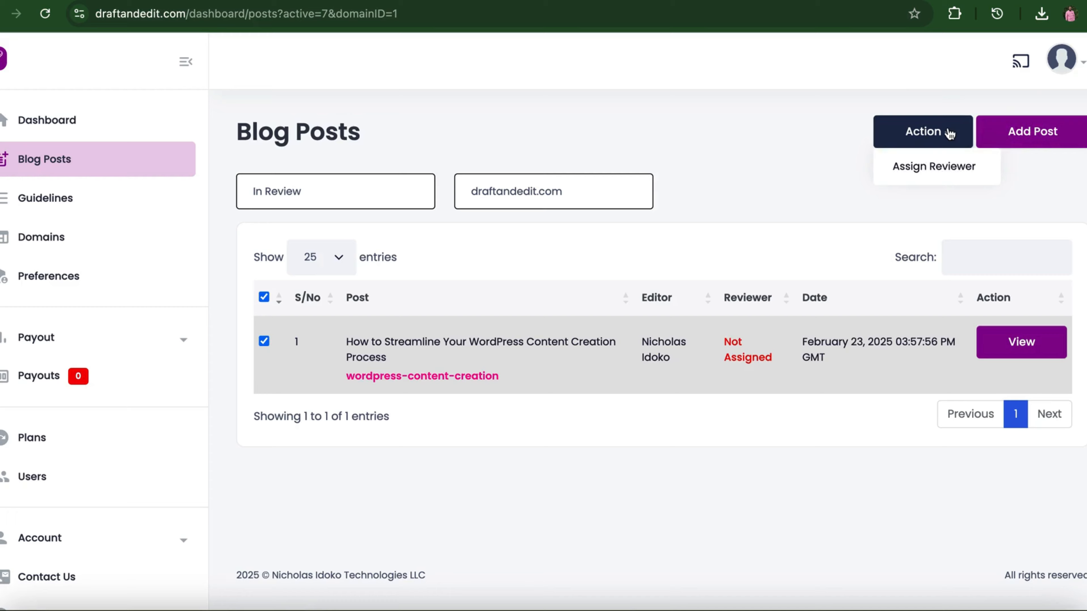
pyautogui.click(926, 174)
pyautogui.click(565, 156)
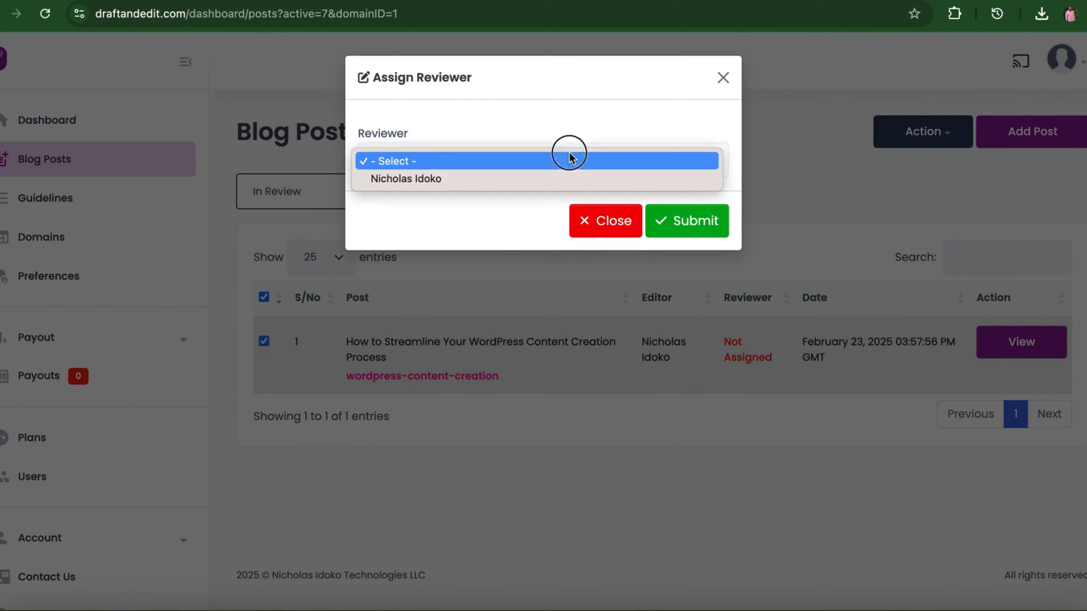
pyautogui.click(542, 177)
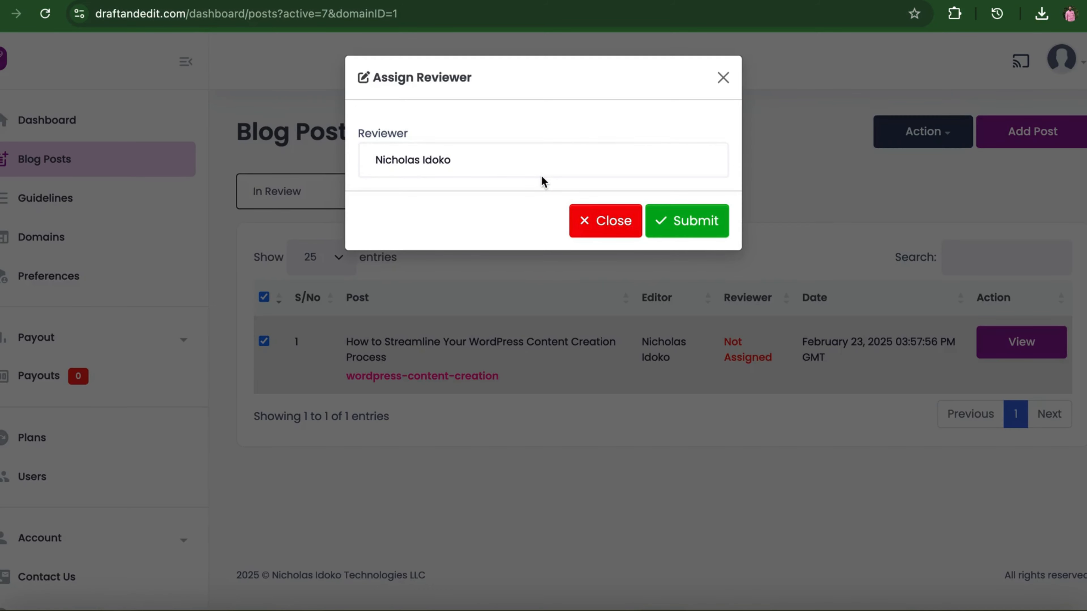
pyautogui.click(679, 221)
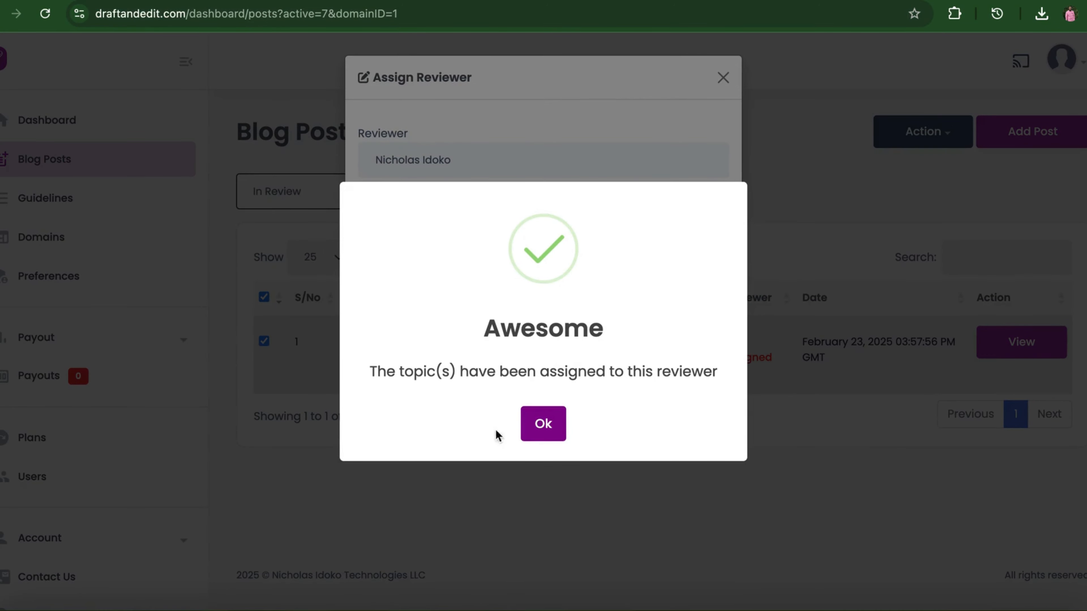
pyautogui.click(546, 429)
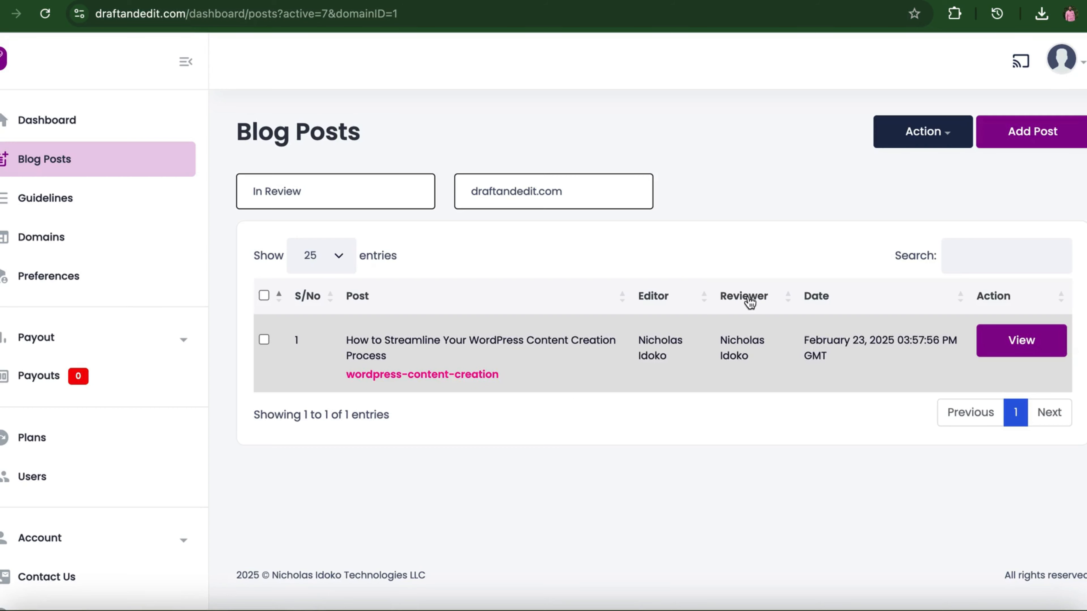
# Step: Open "How to Streamline Your WordPress Content Creation Process" and look over its editor, reviewer, meta description, tags and outline
pyautogui.click(1020, 345)
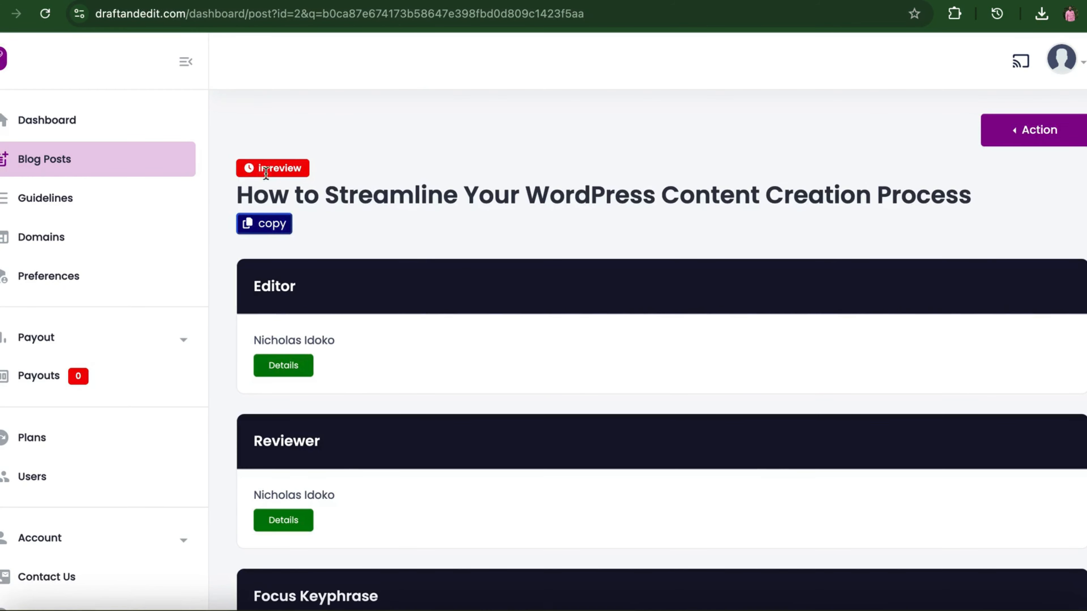
pyautogui.scroll(-15, 419, 366)
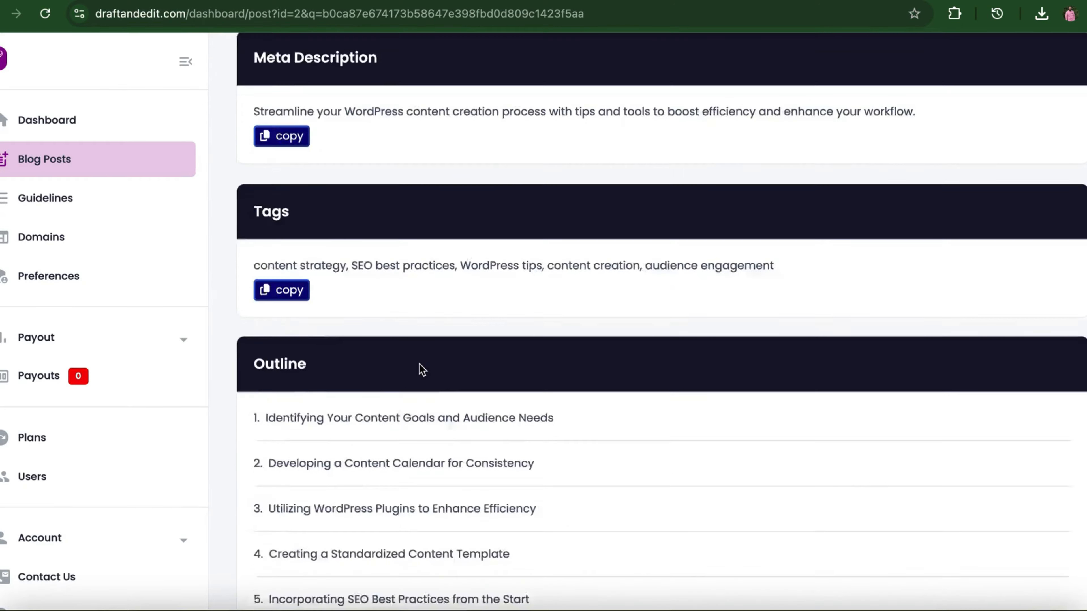
pyautogui.scroll(15, 420, 364)
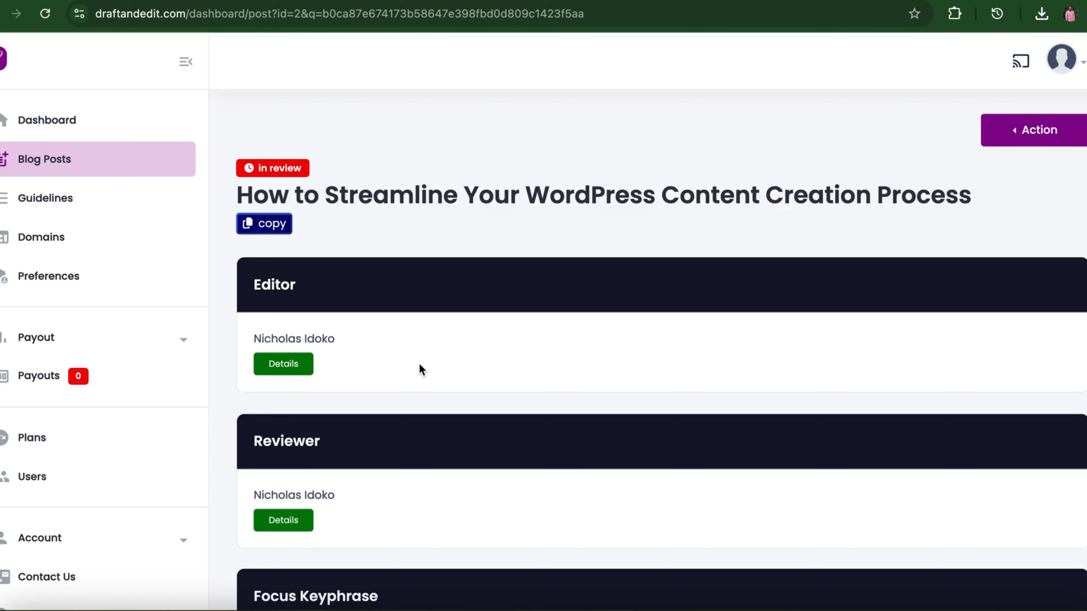
pyautogui.click(1024, 143)
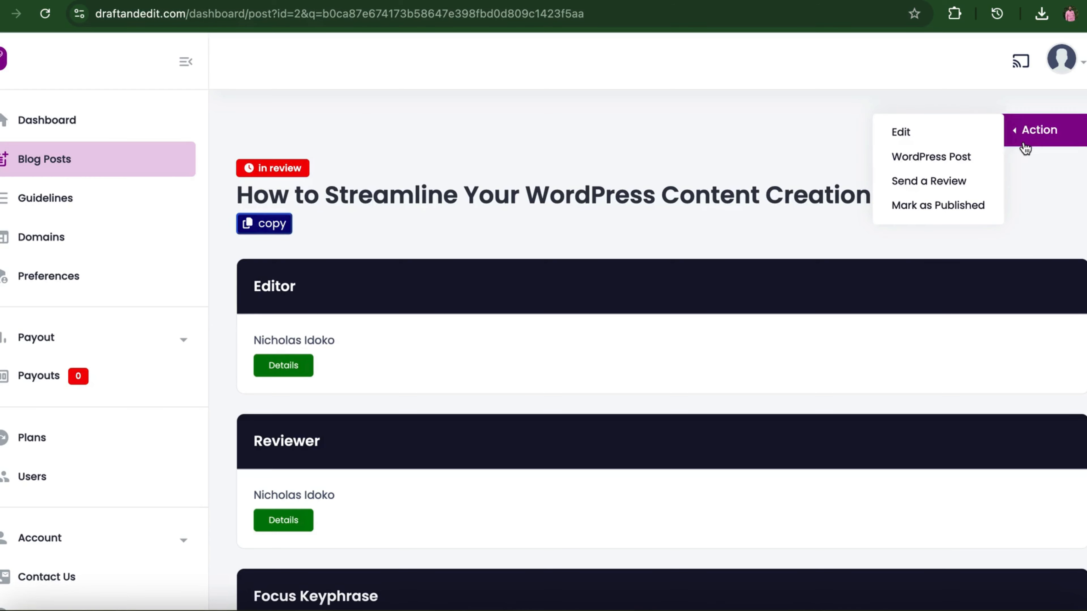
pyautogui.click(946, 190)
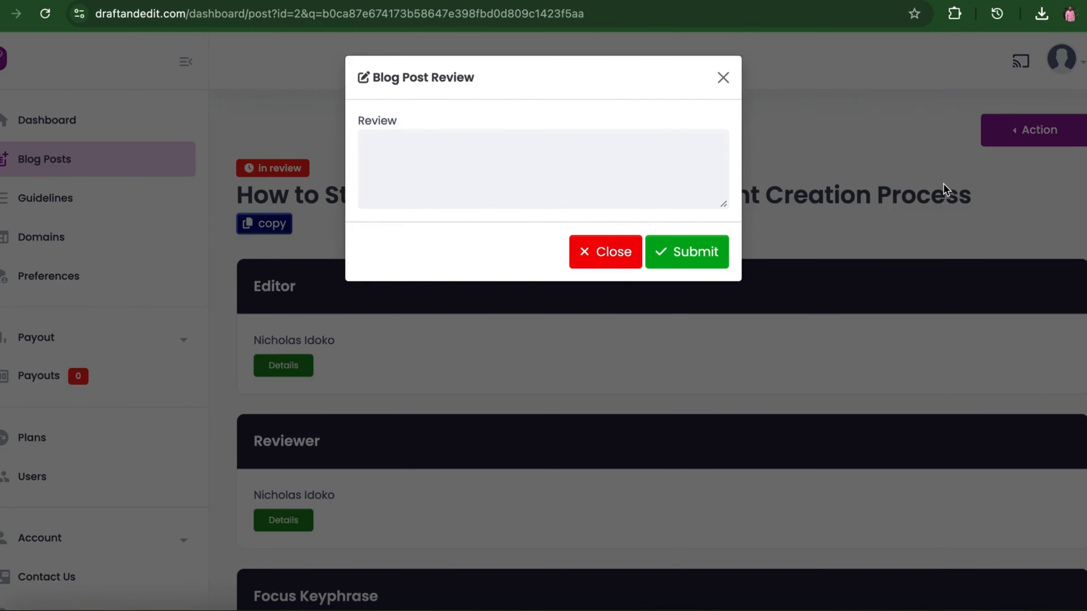
pyautogui.click(471, 142)
pyautogui.write('guo')
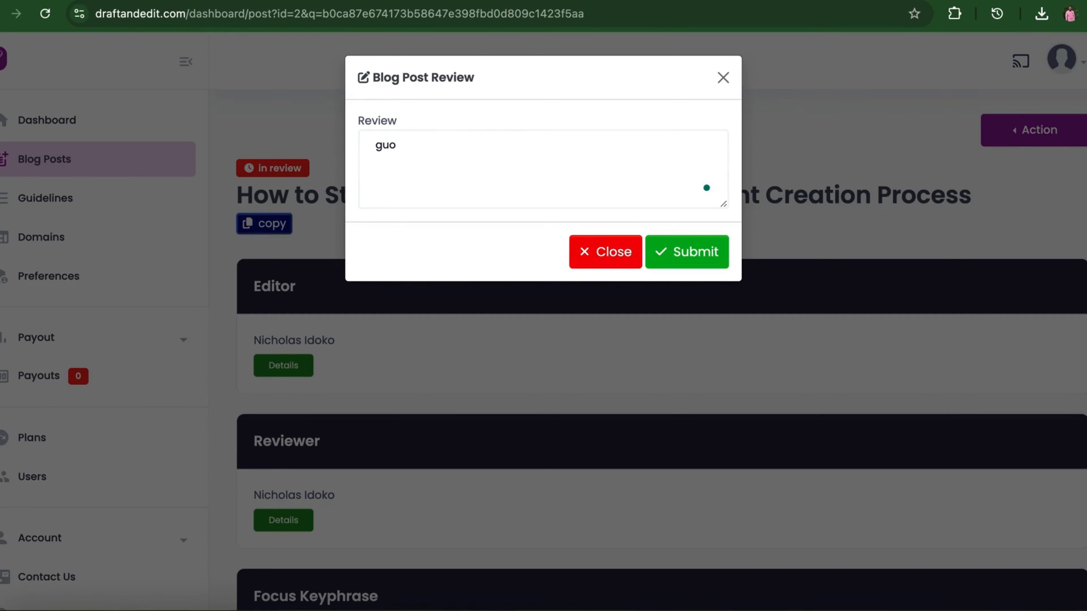
pyautogui.press('BackSpace')
pyautogui.press('BackSpace')
pyautogui.press('BackSpace')
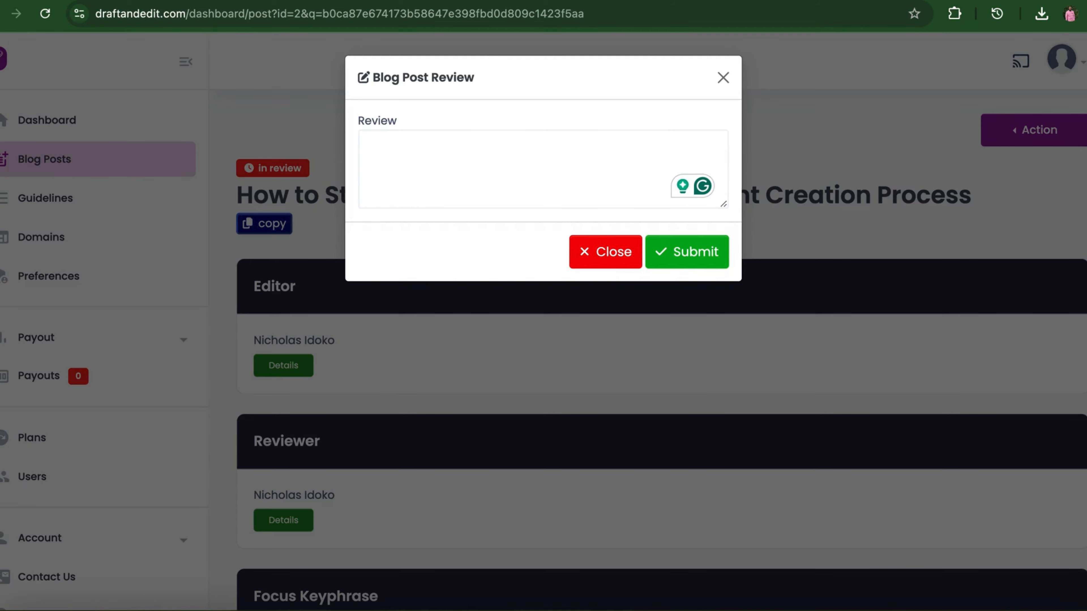
pyautogui.click(602, 252)
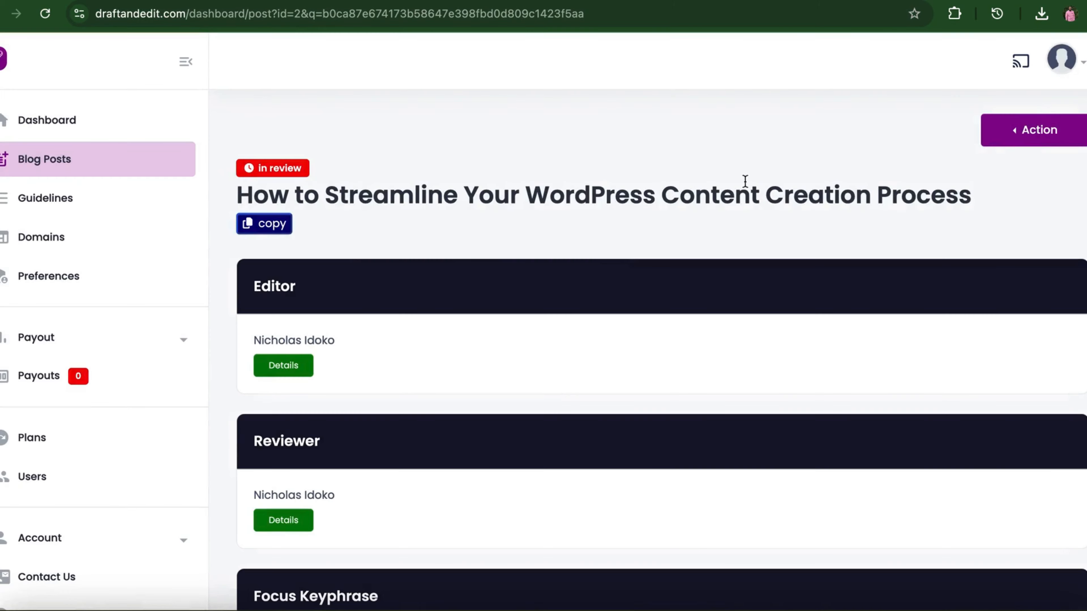
# Step: Mark the in-review post as published, confirming that it is live on WordPress and meets the content guidelines
pyautogui.click(1026, 136)
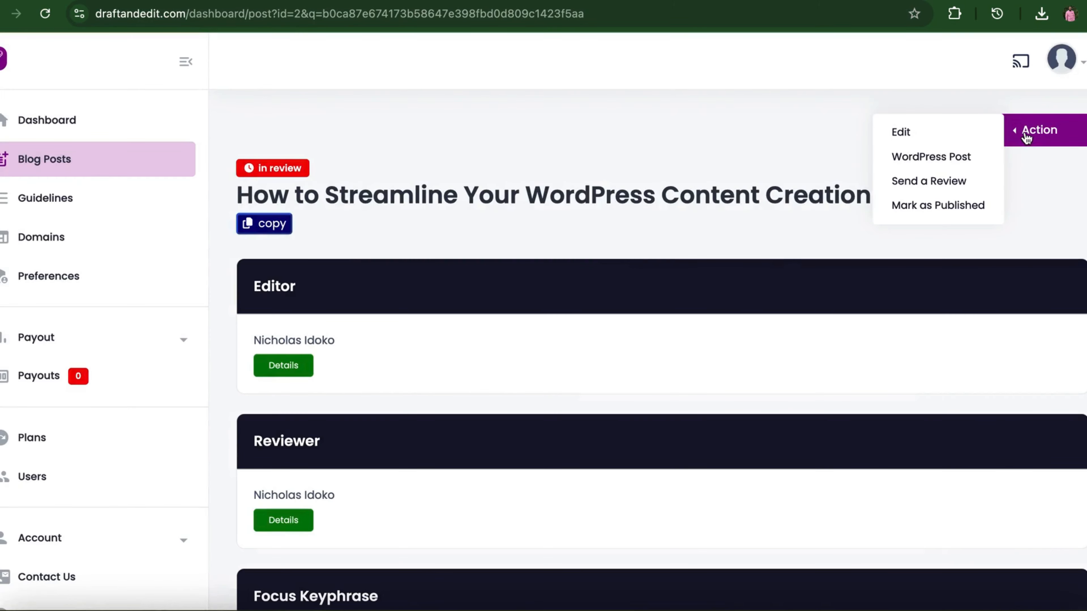
pyautogui.click(952, 206)
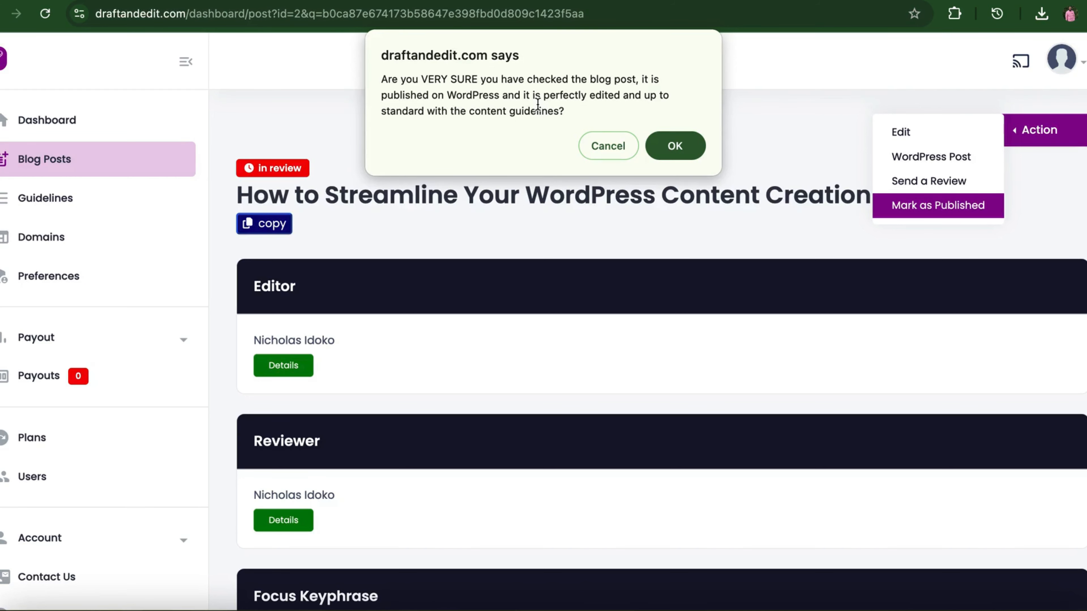
pyautogui.click(675, 146)
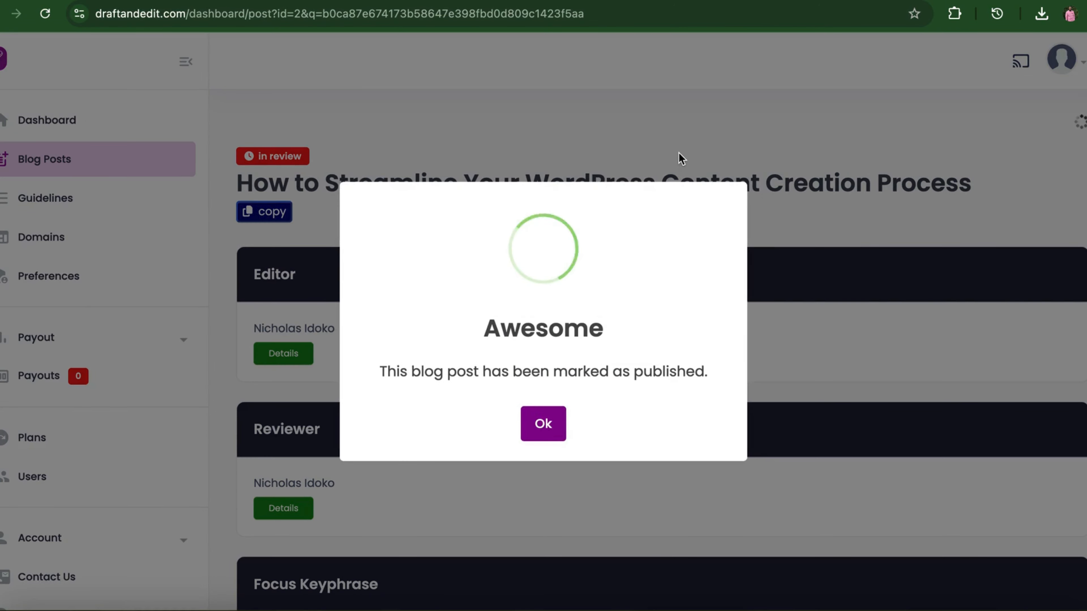
pyautogui.click(544, 423)
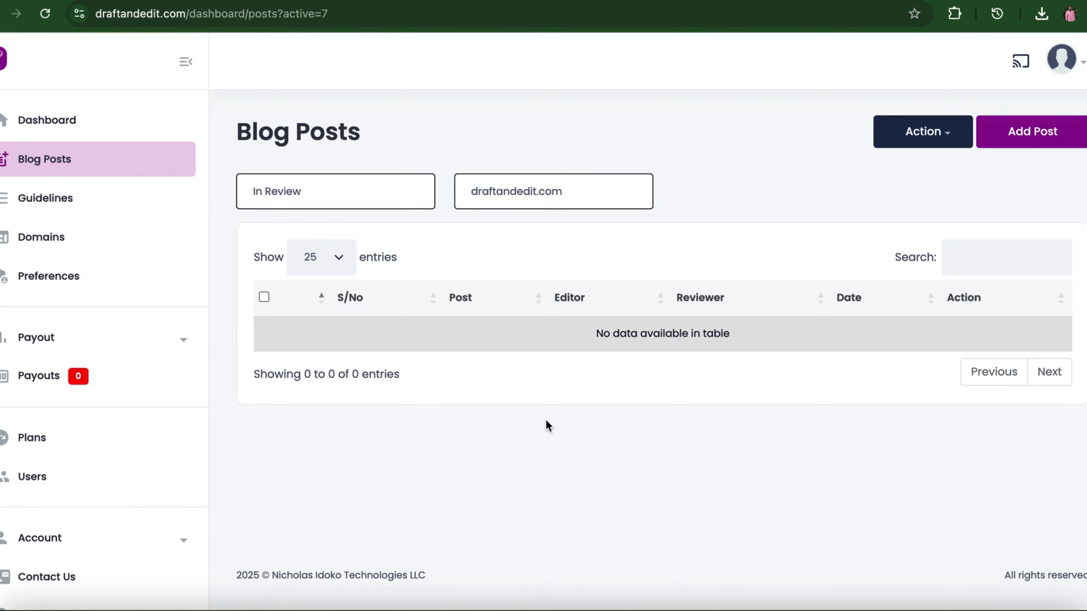
# Step: Filter the blog posts by Published status to check the list, and return to the dashboard overview
pyautogui.click(367, 195)
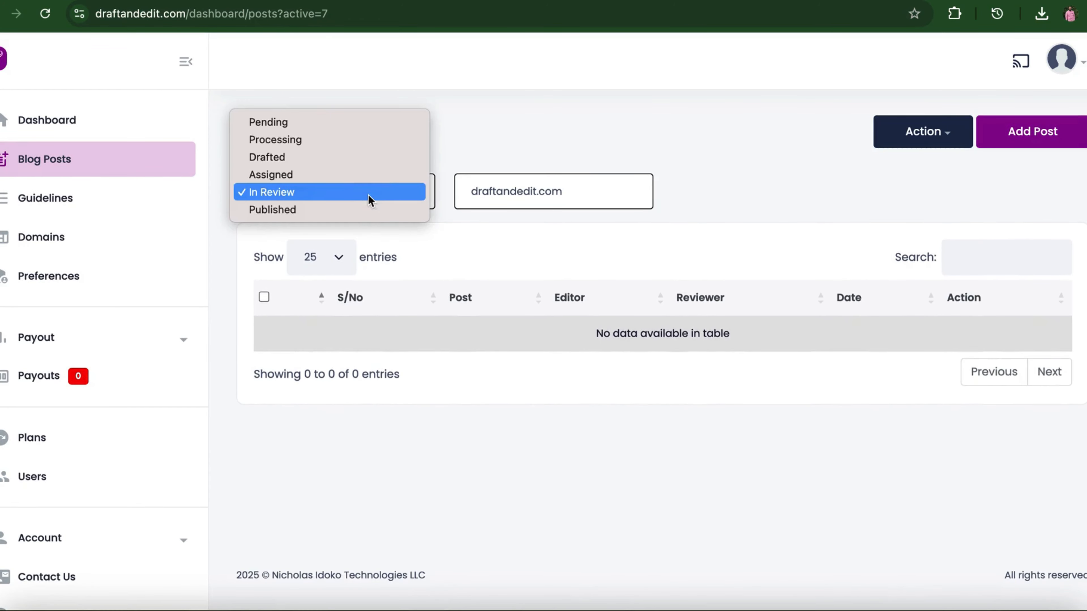
pyautogui.click(367, 214)
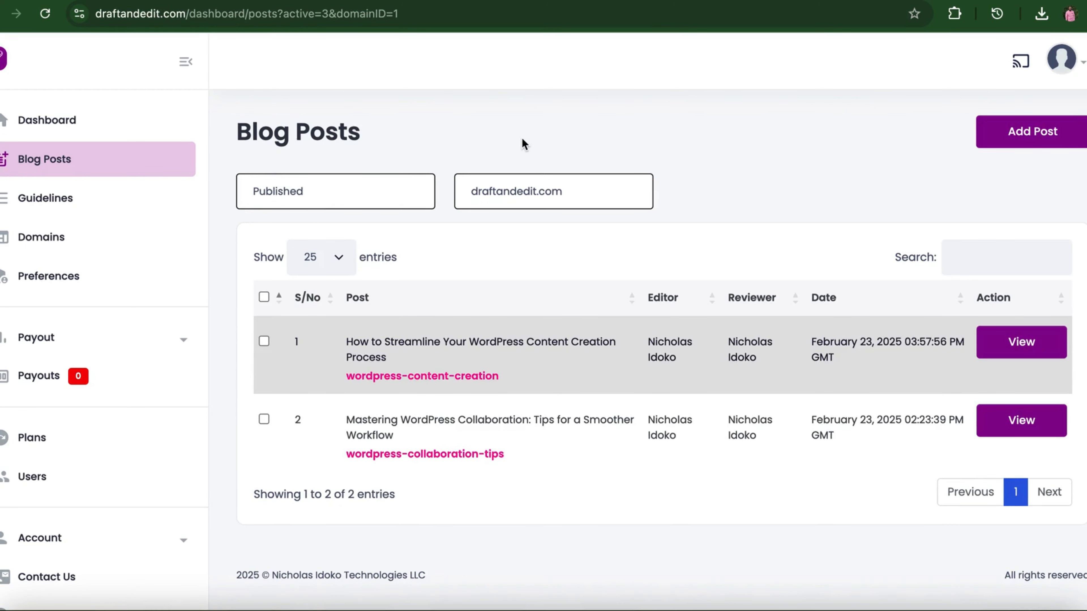
pyautogui.click(108, 123)
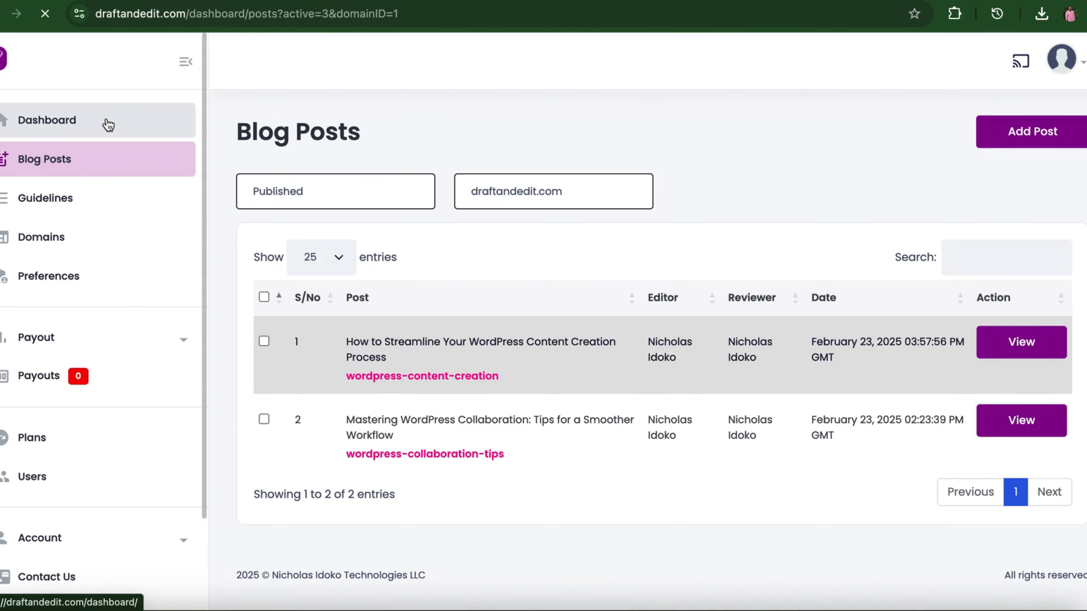